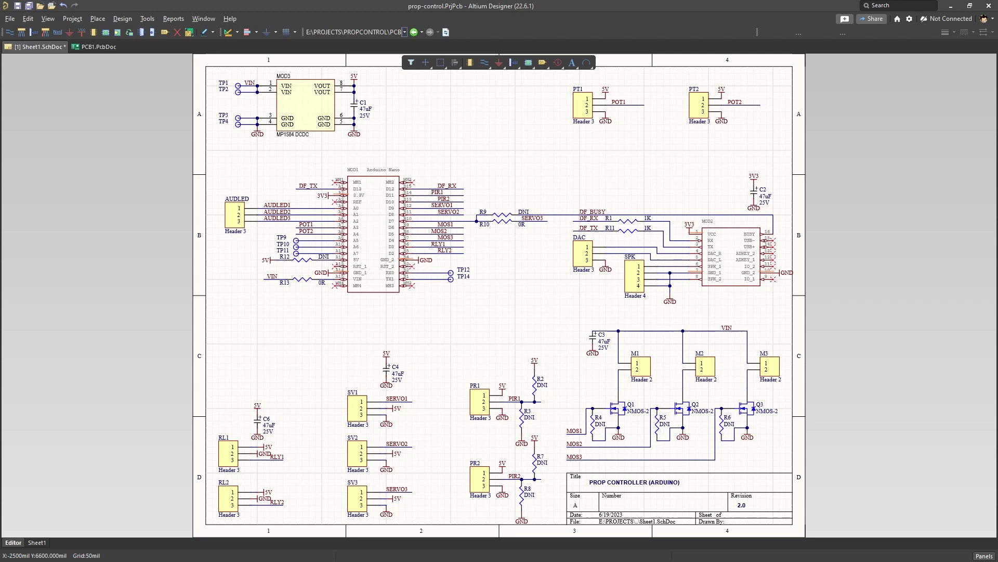
Select the Arduino Nano MOD1 and the MP1584 converter MOD3 to inspect them, then clear the selection
{"action": "left_click", "coordinate": [513, 118]}
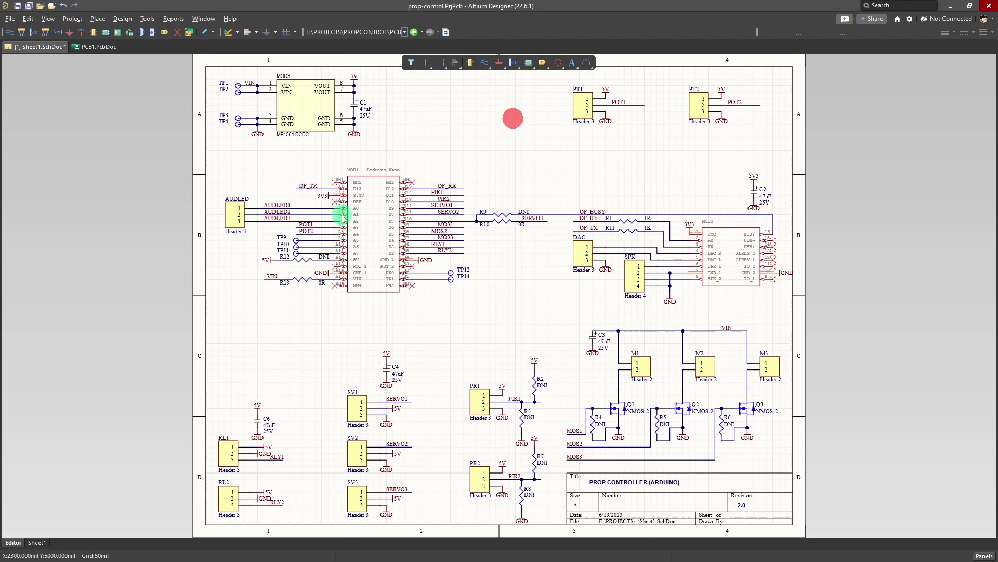
{"action": "left_click", "coordinate": [376, 193]}
{"action": "left_click", "coordinate": [438, 137]}
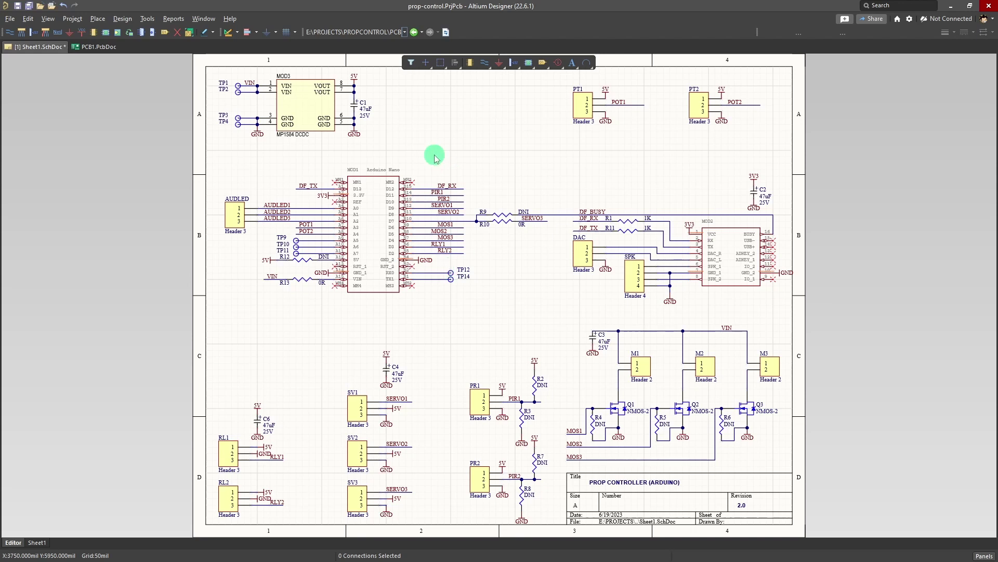
{"action": "left_click_drag", "start_coordinate": [377, 191], "coordinate": [367, 167]}
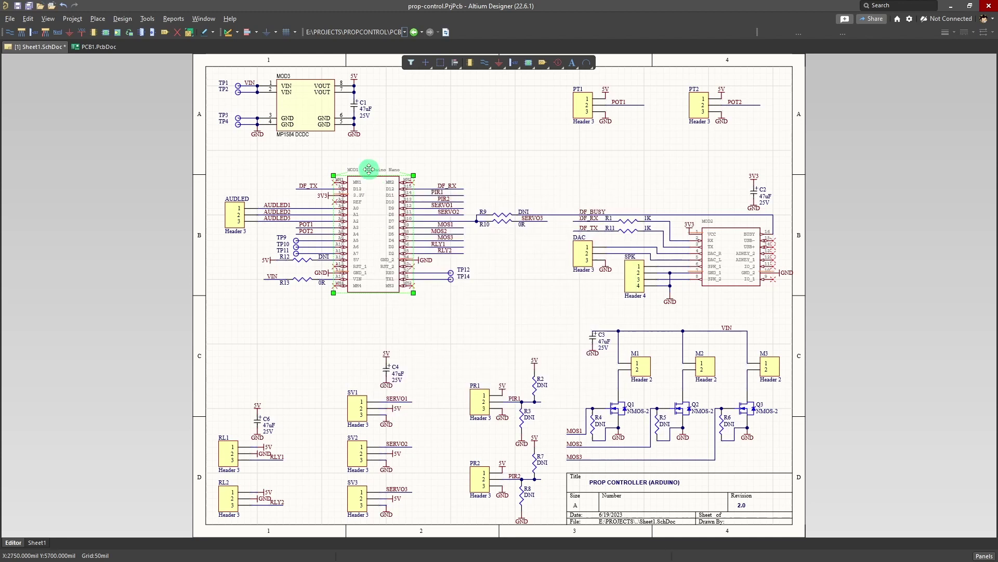
{"action": "left_click_drag", "start_coordinate": [292, 95], "coordinate": [285, 85]}
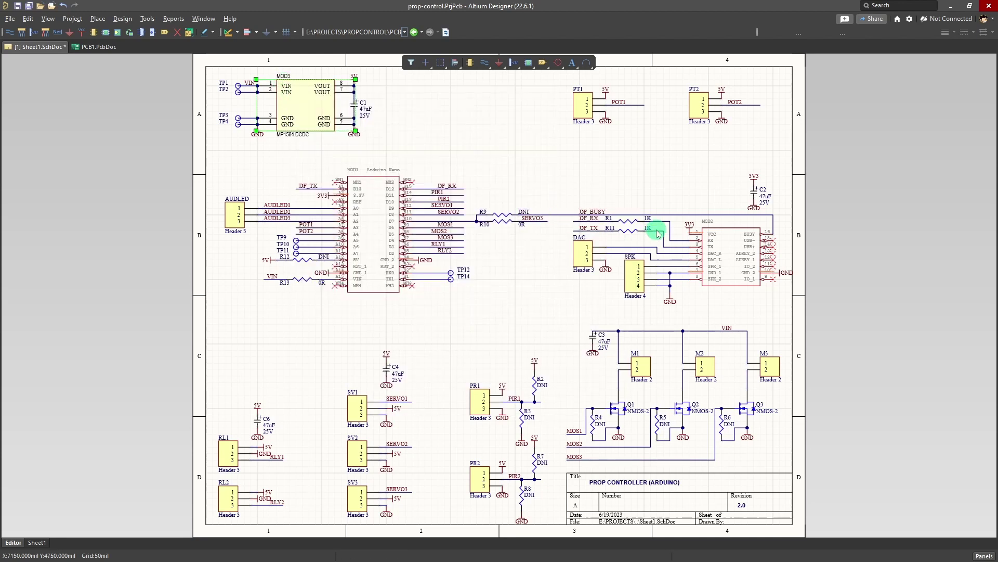
{"action": "left_click", "coordinate": [645, 163]}
Inspect sound module MOD2 and transistors Q1, Q2 and Q3 by selecting each in turn
{"action": "left_click_drag", "start_coordinate": [742, 258], "coordinate": [731, 285]}
{"action": "left_click", "coordinate": [619, 411]}
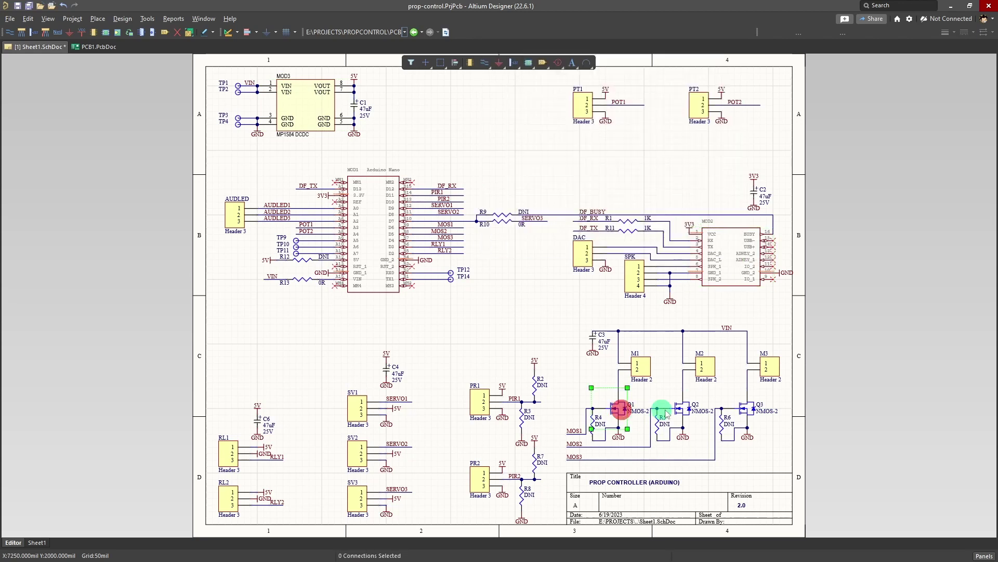
{"action": "left_click", "coordinate": [681, 410]}
{"action": "left_click_drag", "start_coordinate": [751, 410], "coordinate": [439, 345]}
{"action": "left_click", "coordinate": [412, 339]}
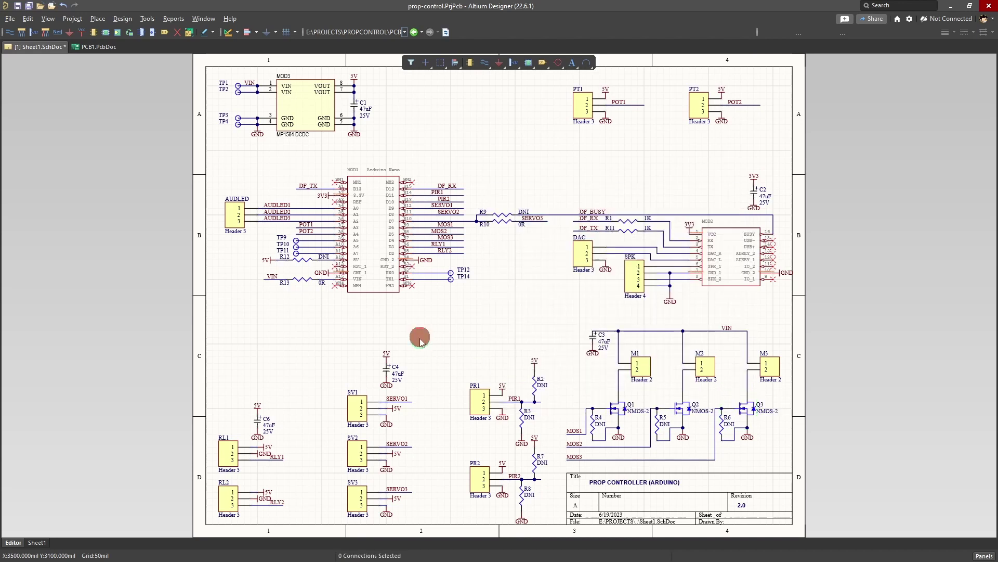
Select servo headers SV1–SV3 and relay headers RL1–RL2 in turn to inspect them
{"action": "left_click", "coordinate": [351, 405]}
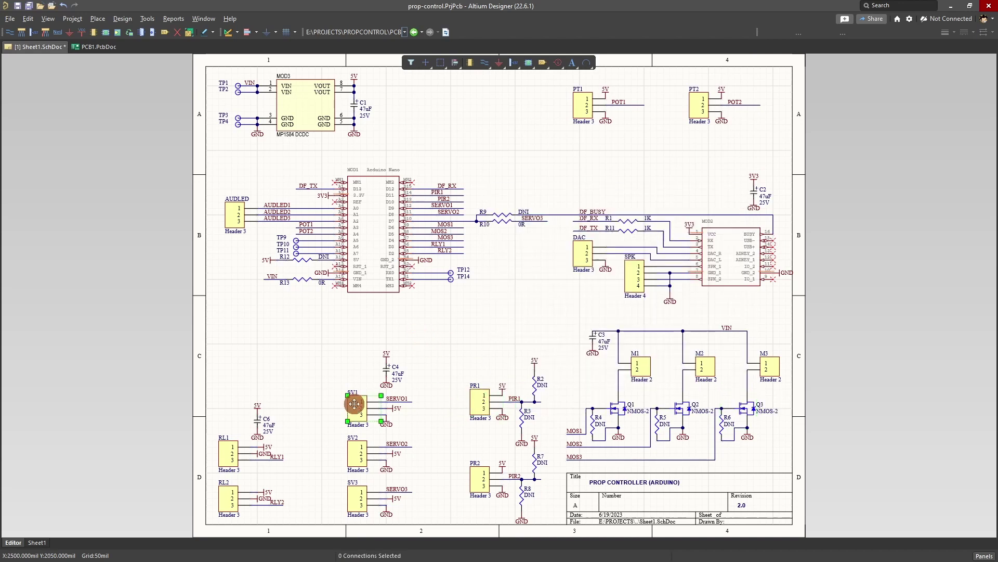
{"action": "left_click", "coordinate": [357, 463]}
{"action": "left_click", "coordinate": [355, 502]}
{"action": "left_click", "coordinate": [223, 456]}
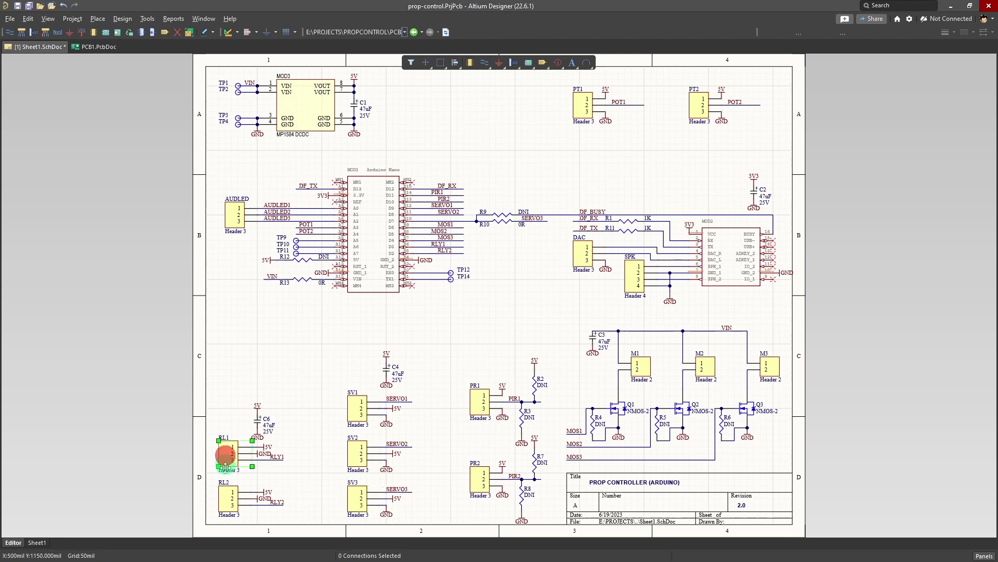
{"action": "left_click", "coordinate": [224, 501]}
{"action": "left_click", "coordinate": [285, 391]}
{"action": "left_click", "coordinate": [355, 397]}
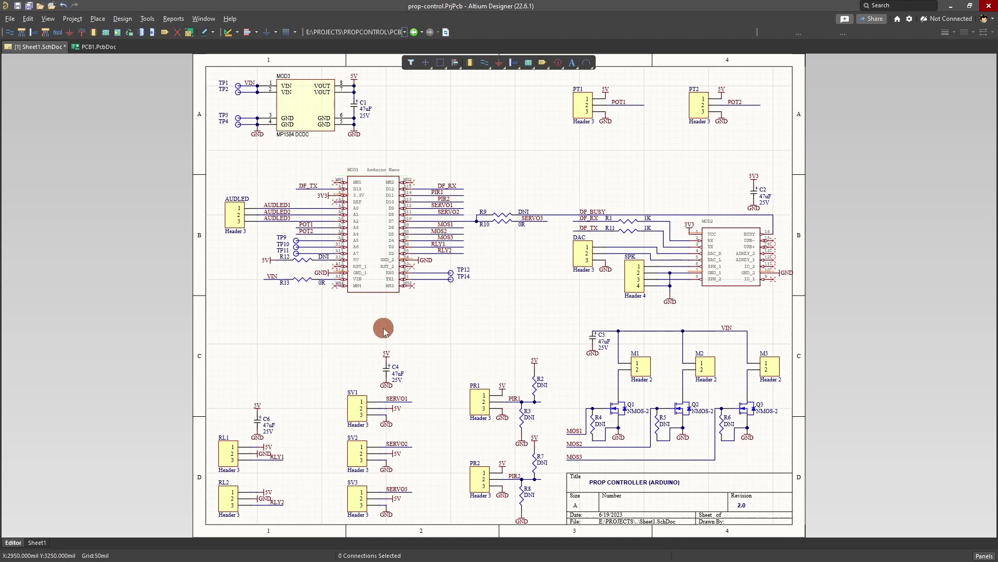
Zoom in and centre the view on MOD1's net labels
{"action": "scroll", "coordinate": [375, 224], "scroll_direction": "up", "scroll_amount": 1, "text": "ctrl"}
{"action": "scroll", "coordinate": [375, 224], "scroll_direction": "up", "scroll_amount": 4, "text": "ctrl"}
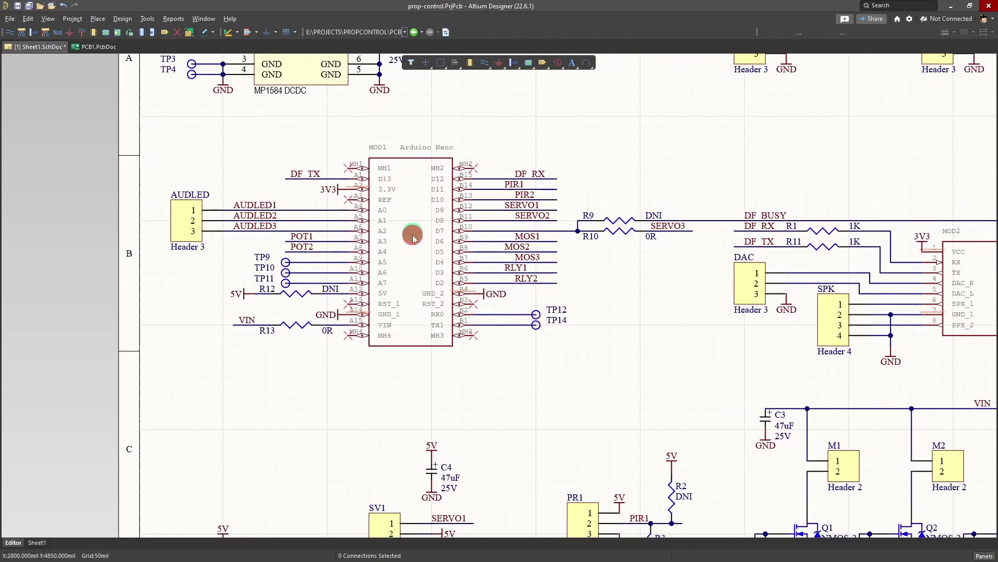
{"action": "right_click_drag", "start_coordinate": [421, 234], "coordinate": [422, 234]}
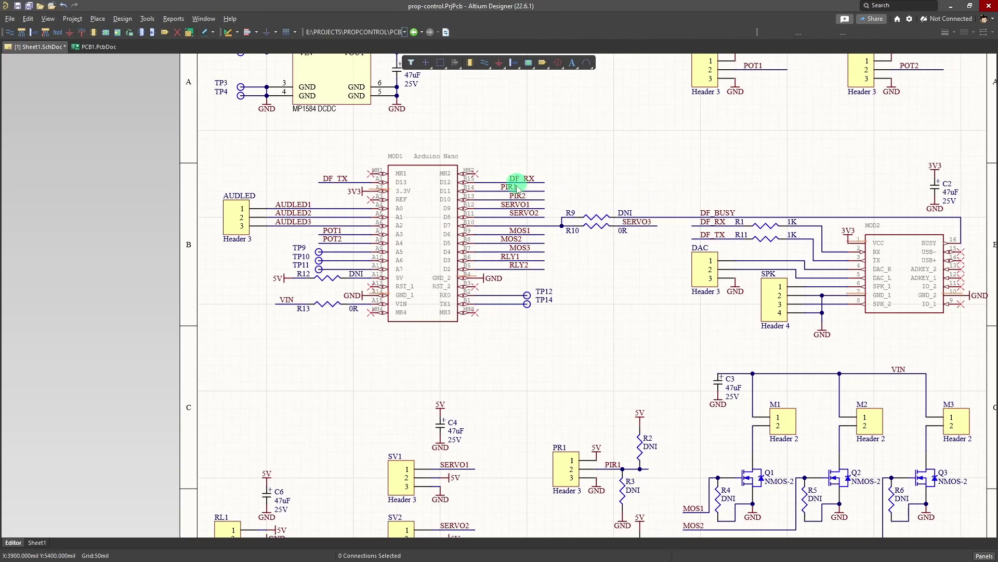
{"action": "right_click_drag", "start_coordinate": [536, 334], "coordinate": [499, 325]}
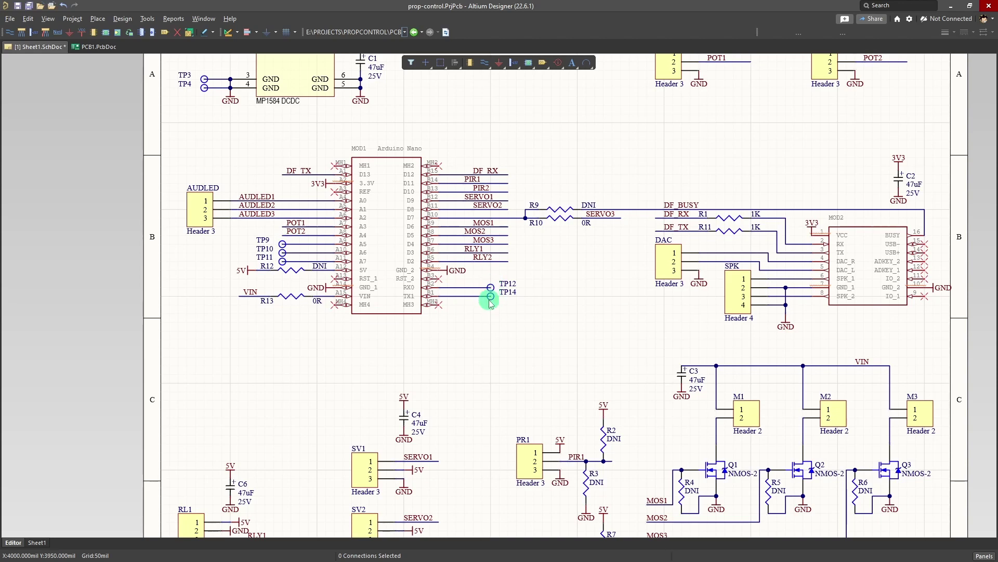
{"action": "mouse_move", "coordinate": [489, 303]}
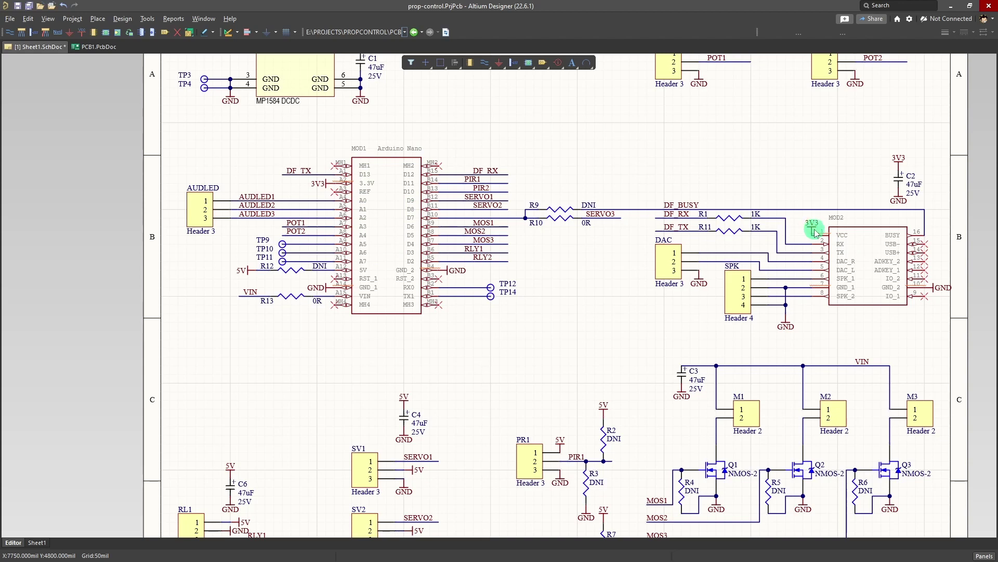
{"action": "left_click", "coordinate": [898, 165]}
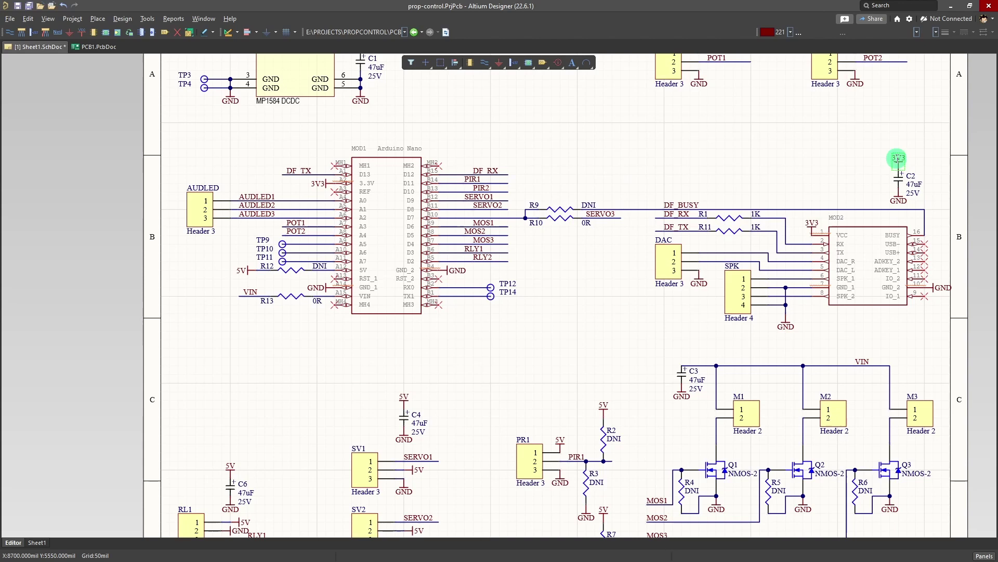
{"action": "left_click", "coordinate": [855, 168]}
{"action": "left_click", "coordinate": [823, 381]}
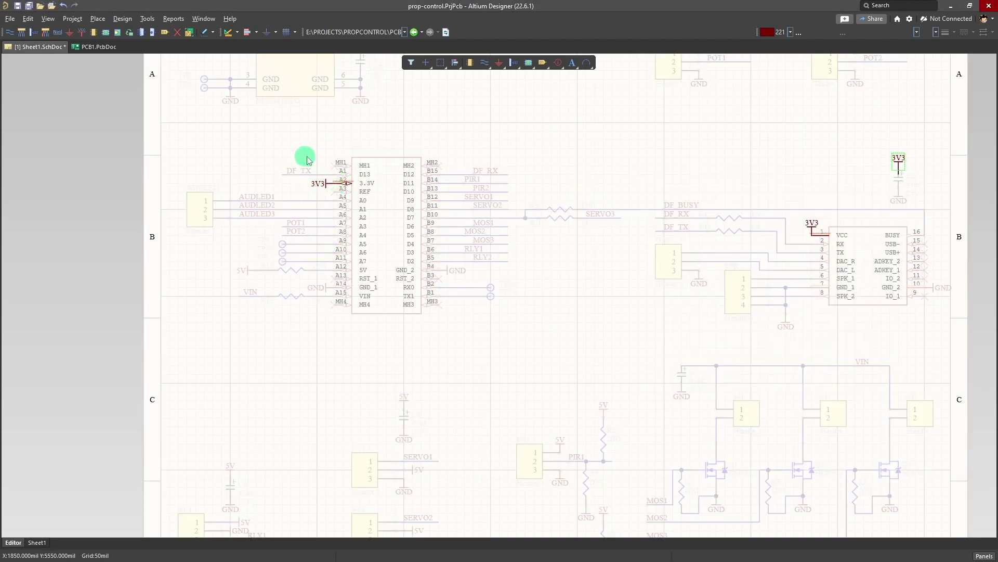
{"action": "left_click", "coordinate": [853, 166]}
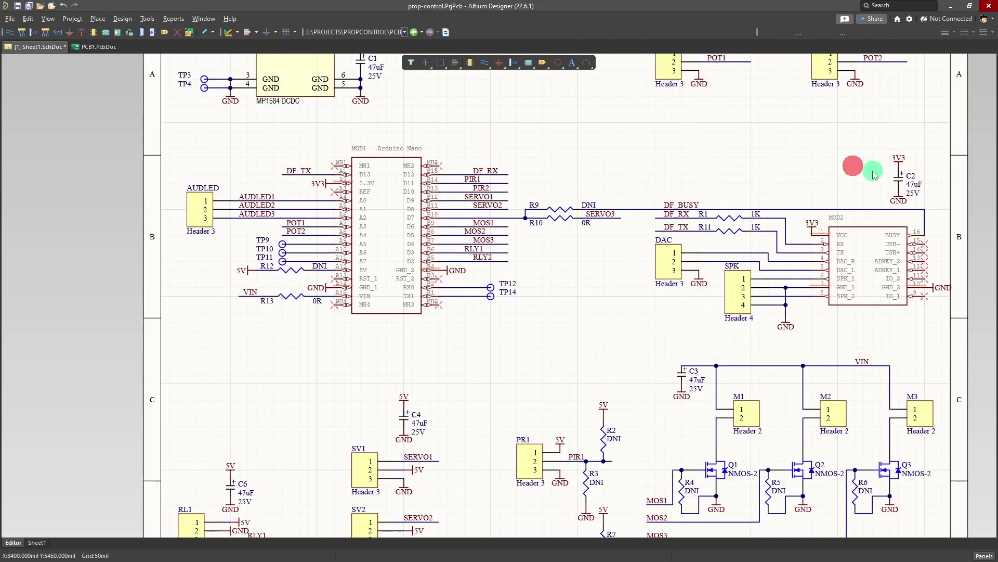
{"action": "left_click", "coordinate": [898, 183]}
{"action": "left_click", "coordinate": [914, 194]}
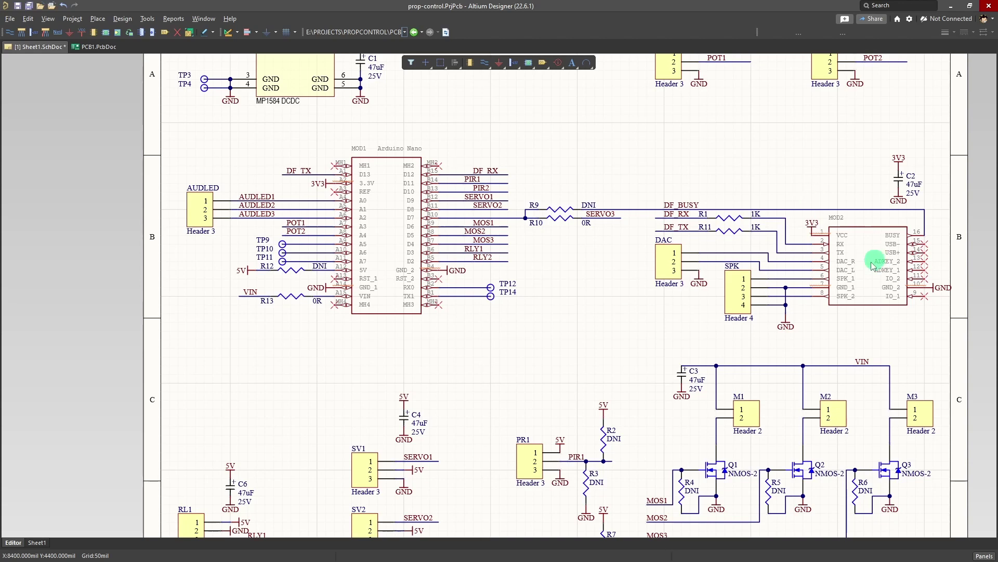
{"action": "mouse_move", "coordinate": [861, 276]}
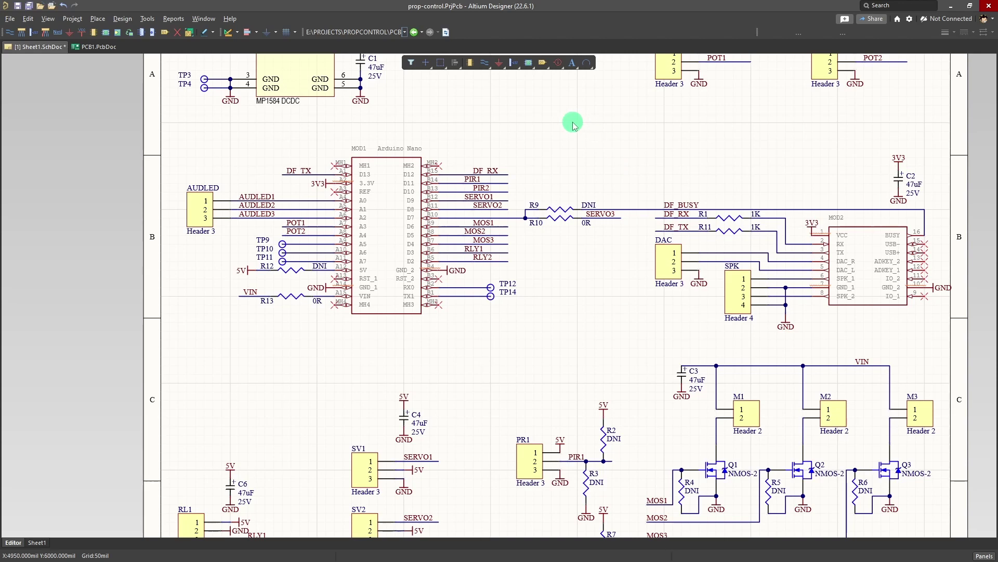
Pan to the MOD3 converter and Arduino area and inspect resistor R10
{"action": "mouse_move", "coordinate": [576, 117]}
{"action": "left_mouse_down"}
{"action": "mouse_move", "coordinate": [557, 127]}
{"action": "mouse_move", "coordinate": [548, 114]}
{"action": "mouse_move", "coordinate": [501, 115]}
{"action": "left_mouse_up"}
{"action": "mouse_move", "coordinate": [502, 114]}
{"action": "right_mouse_down"}
{"action": "mouse_move", "coordinate": [468, 182]}
{"action": "mouse_move", "coordinate": [454, 167]}
{"action": "mouse_move", "coordinate": [471, 157]}
{"action": "right_mouse_up"}
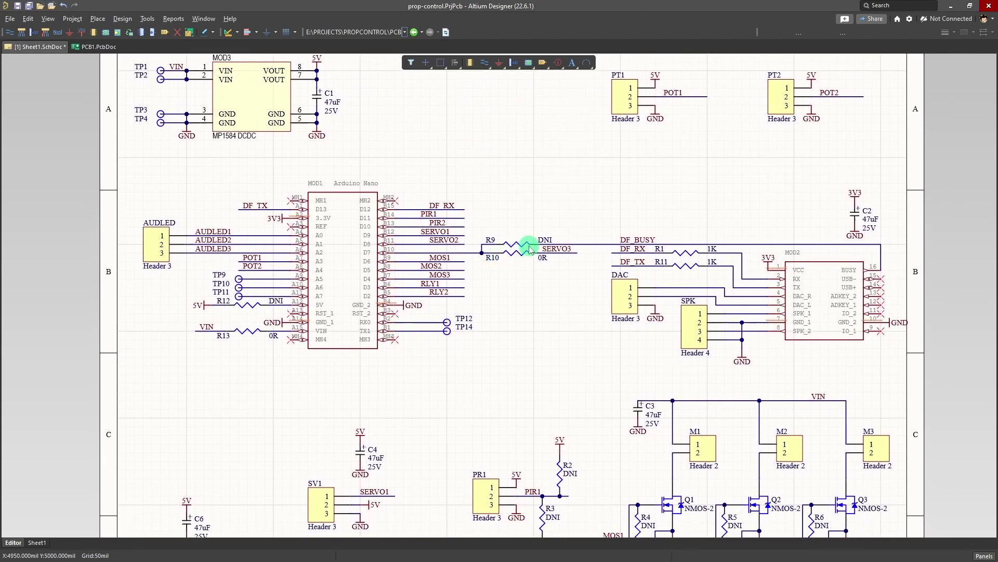
{"action": "right_click_drag", "start_coordinate": [527, 285], "coordinate": [517, 253]}
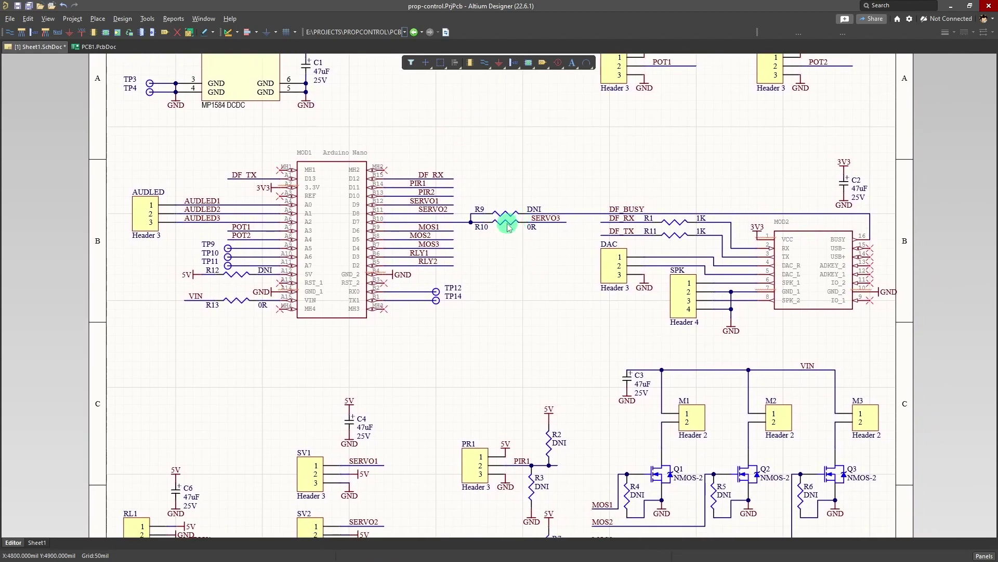
{"action": "left_click", "coordinate": [539, 243]}
{"action": "left_click", "coordinate": [507, 220]}
{"action": "left_click", "coordinate": [517, 267]}
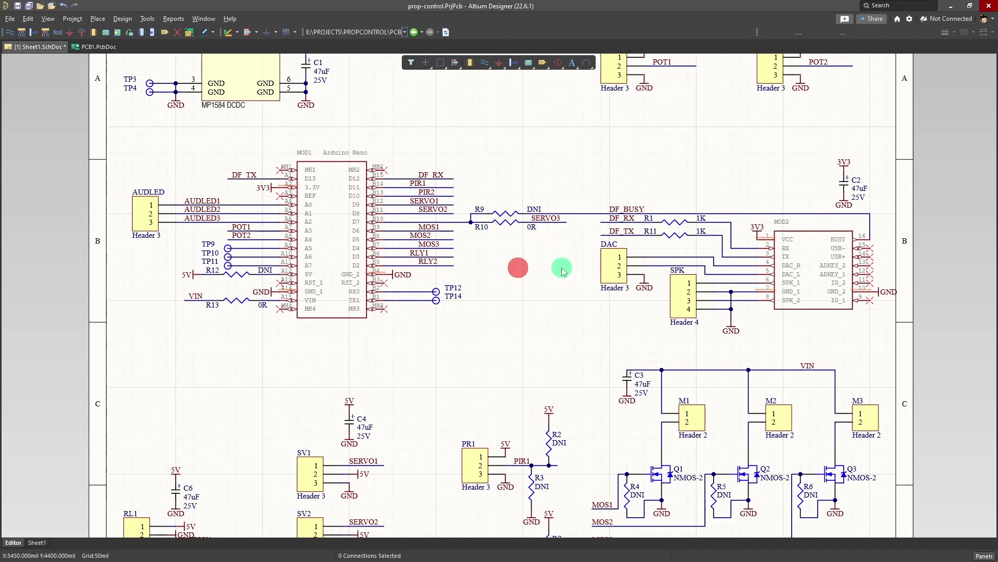
Inspect resistors R1 and R11, then pan to the lower half and check R2
{"action": "left_click", "coordinate": [678, 220]}
{"action": "left_click", "coordinate": [677, 234]}
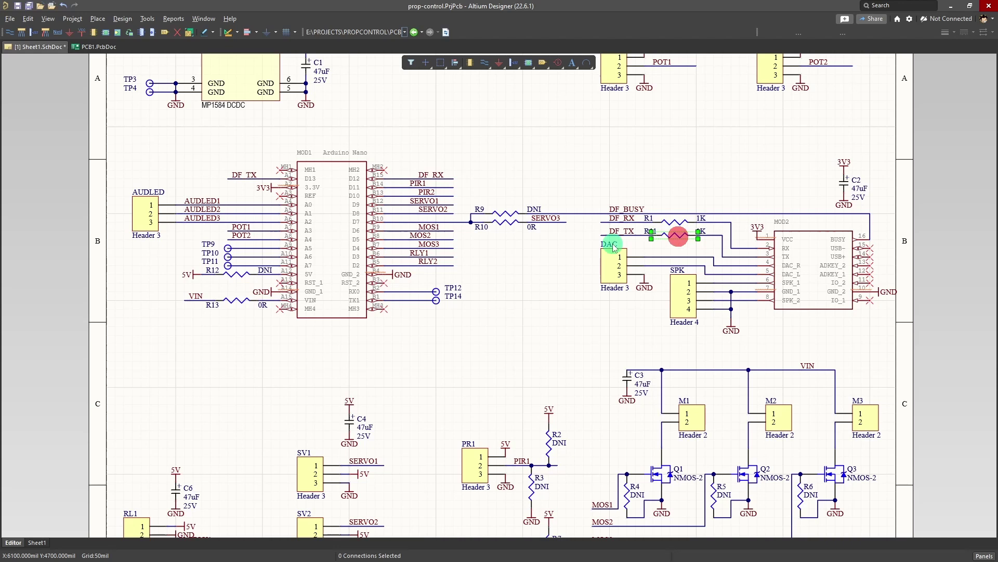
{"action": "left_click", "coordinate": [508, 278]}
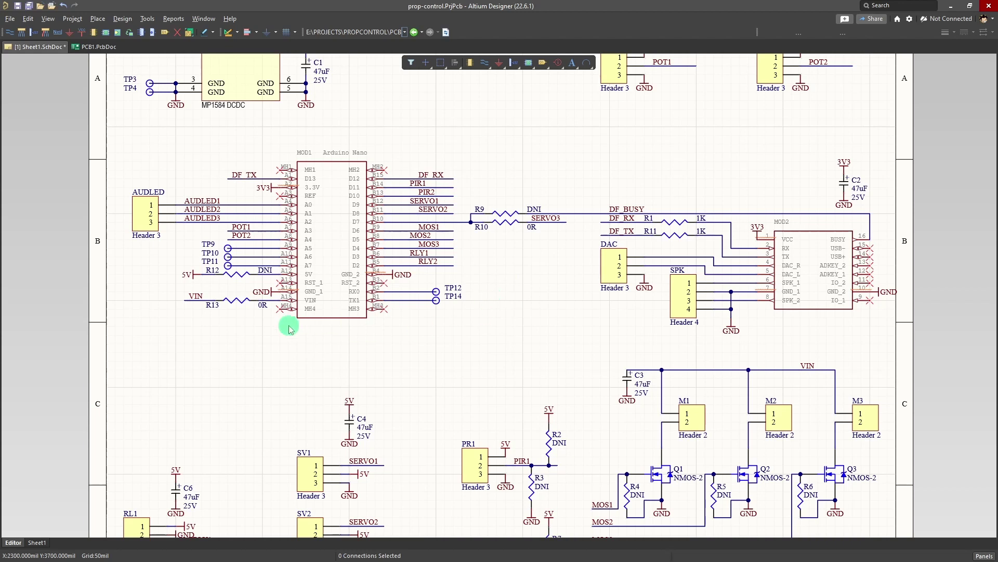
{"action": "right_click_drag", "start_coordinate": [450, 382], "coordinate": [456, 295]}
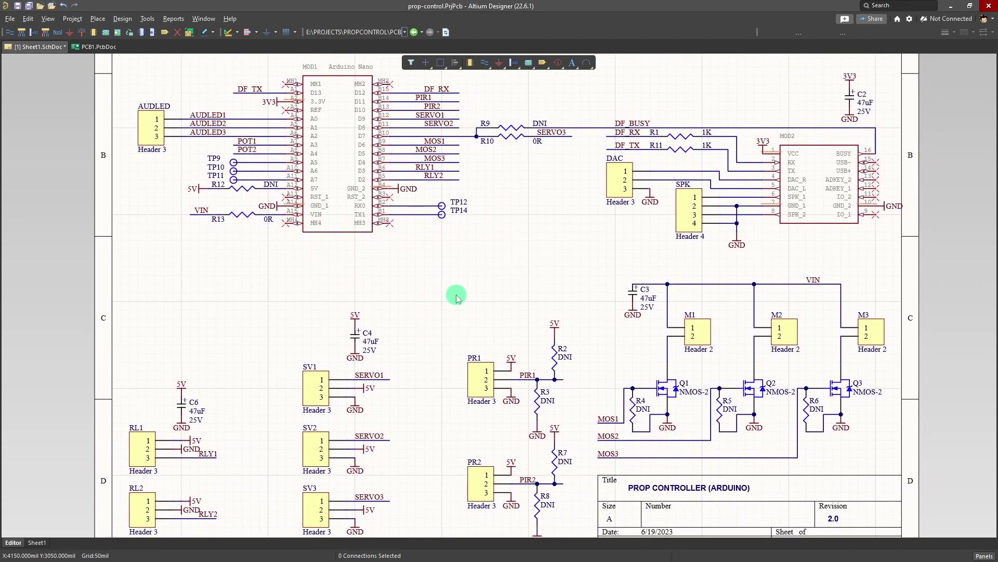
{"action": "left_click", "coordinate": [554, 364]}
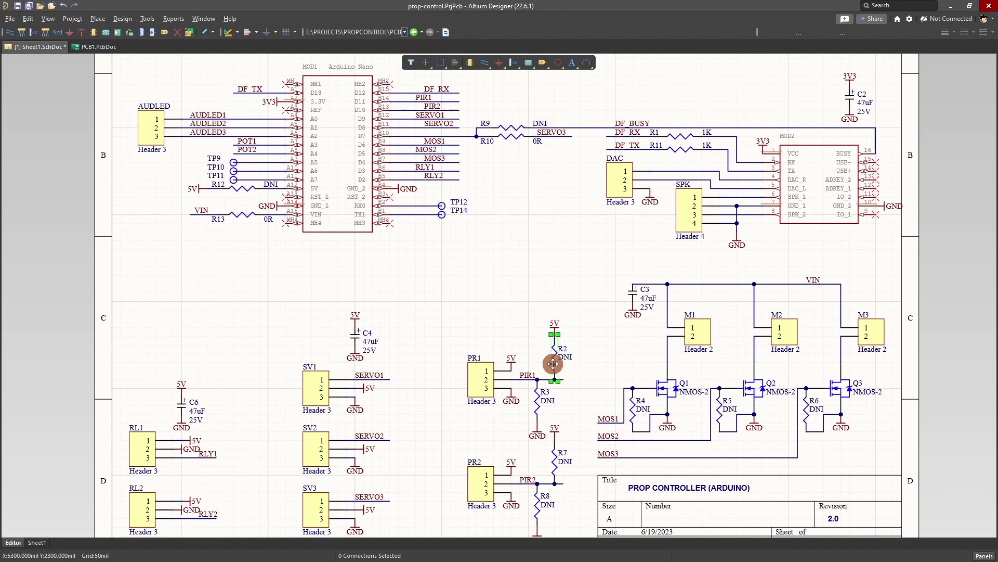
{"action": "left_click", "coordinate": [522, 328]}
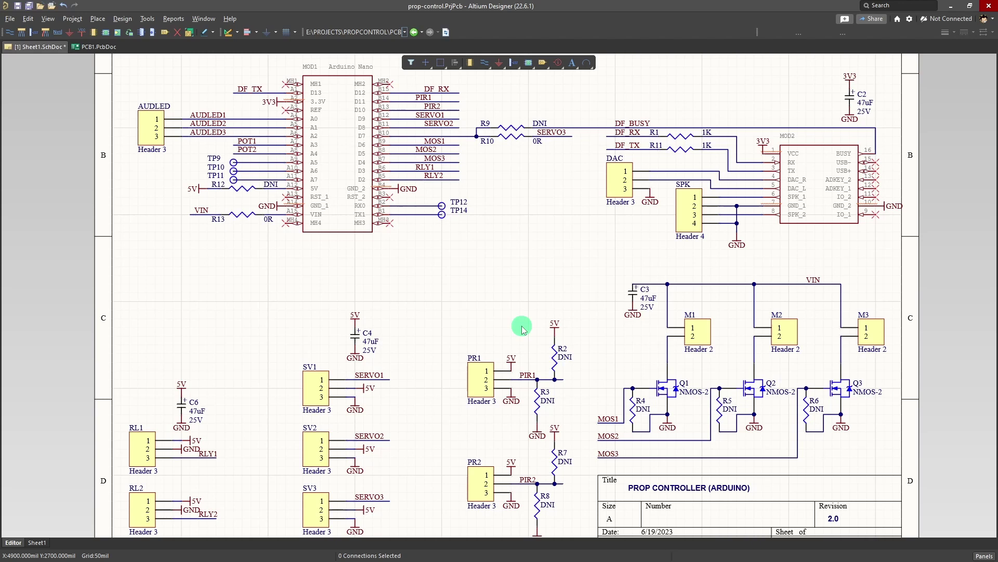
Bring the MOD3 and PT1/PT2 row into view and inspect the MP1584 converter MOD3
{"action": "left_click", "coordinate": [484, 182]}
{"action": "right_click_drag", "start_coordinate": [464, 182], "coordinate": [471, 328]}
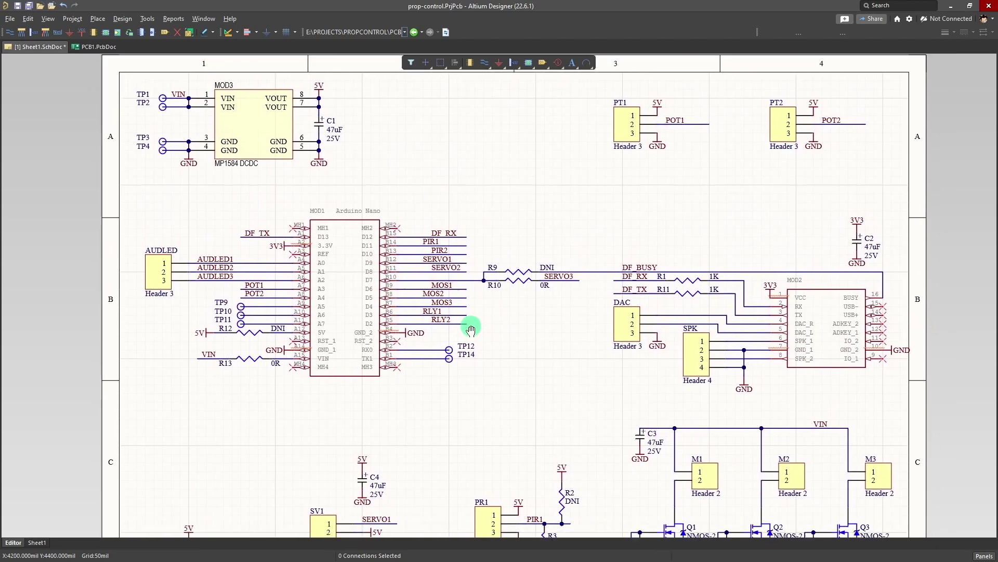
{"action": "left_click", "coordinate": [254, 136]}
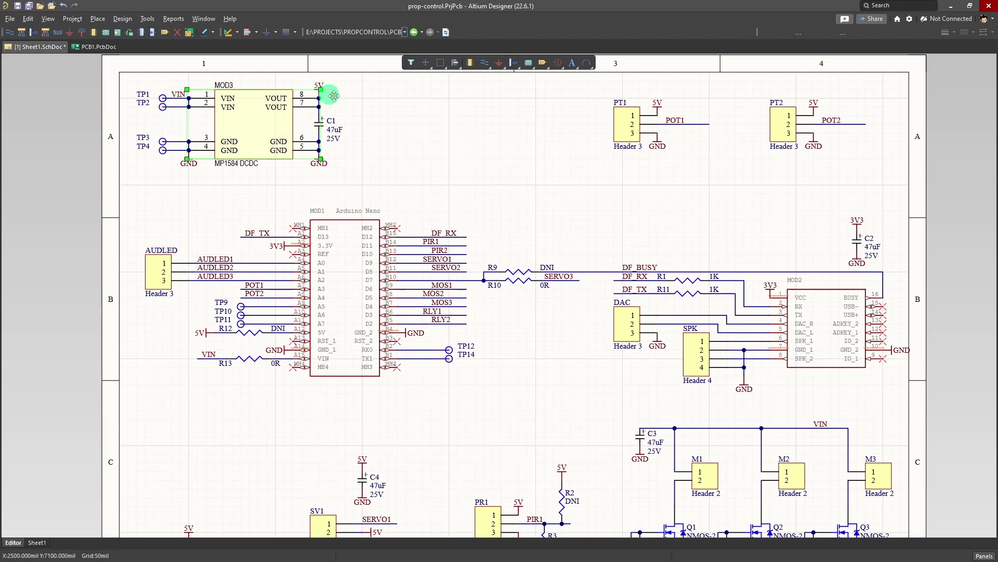
{"action": "left_click", "coordinate": [391, 116]}
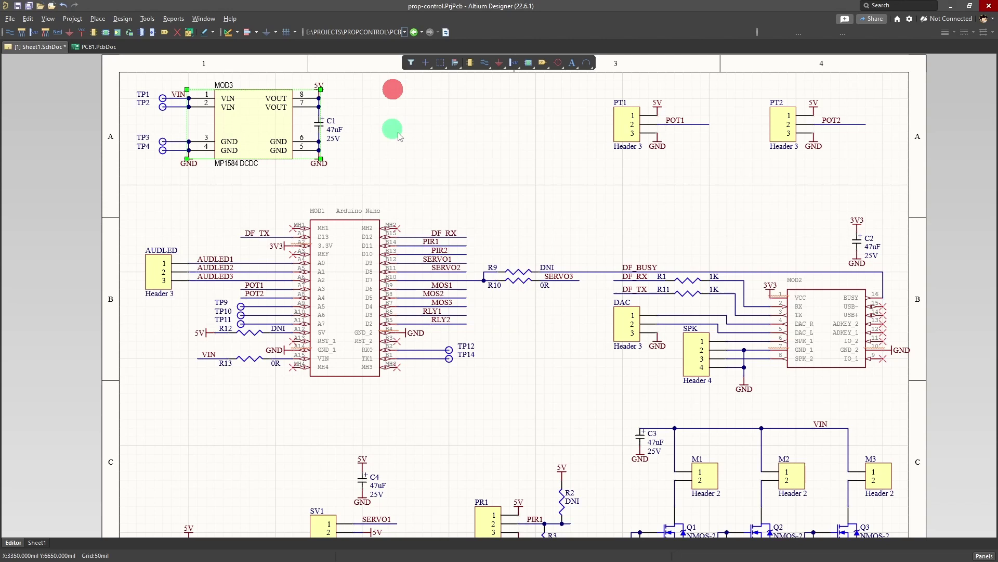
{"action": "left_click", "coordinate": [410, 143]}
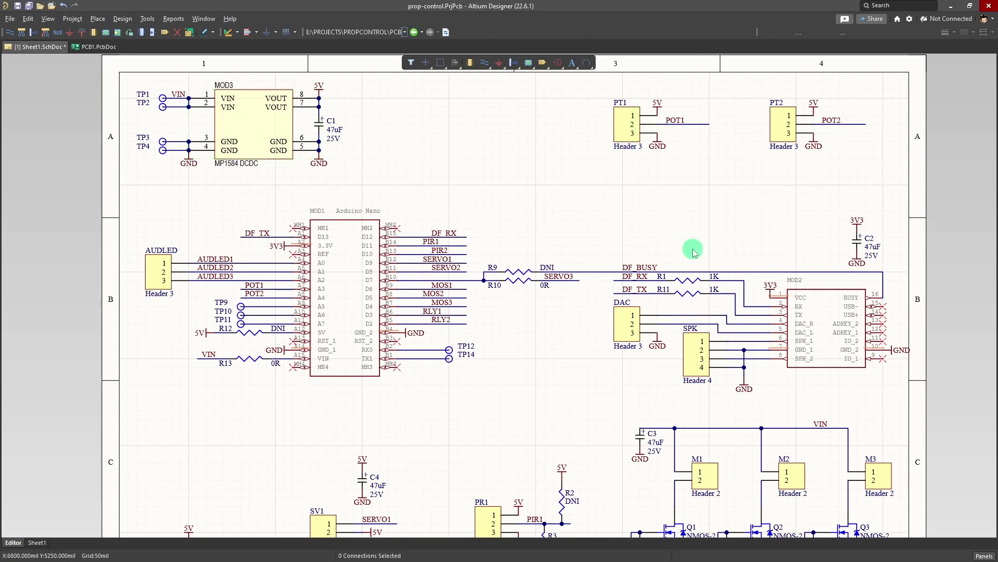
Pan down to the lower sheet and title block and click around the 5V ports
{"action": "right_click_drag", "start_coordinate": [536, 384], "coordinate": [546, 212]}
{"action": "right_click_drag", "start_coordinate": [532, 263], "coordinate": [528, 223]}
{"action": "left_click", "coordinate": [487, 230]}
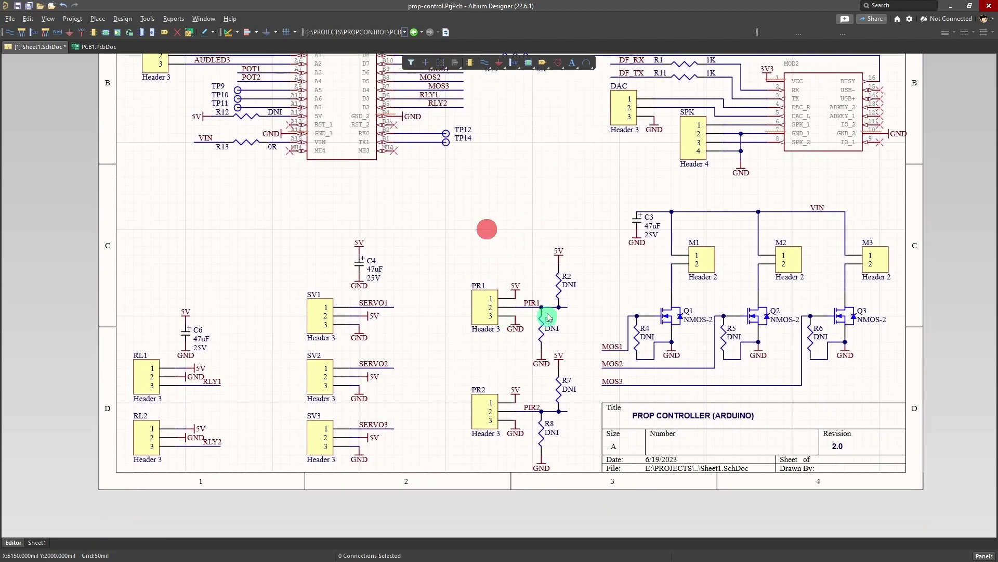
{"action": "left_click", "coordinate": [518, 397]}
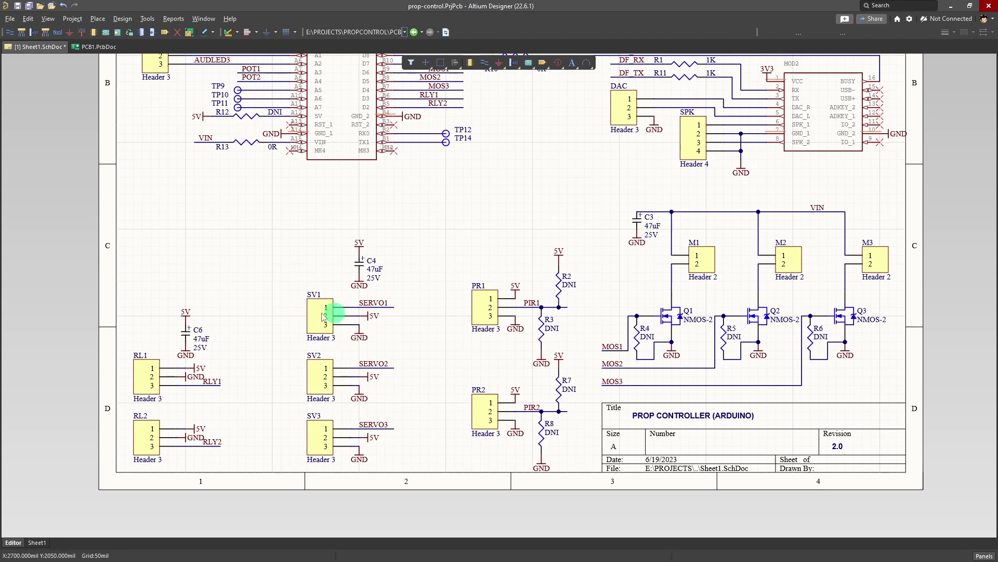
Pan across the upper sheet and the relay and servo headers, inspecting MOD3 along the way
{"action": "left_click_drag", "start_coordinate": [505, 194], "coordinate": [514, 224]}
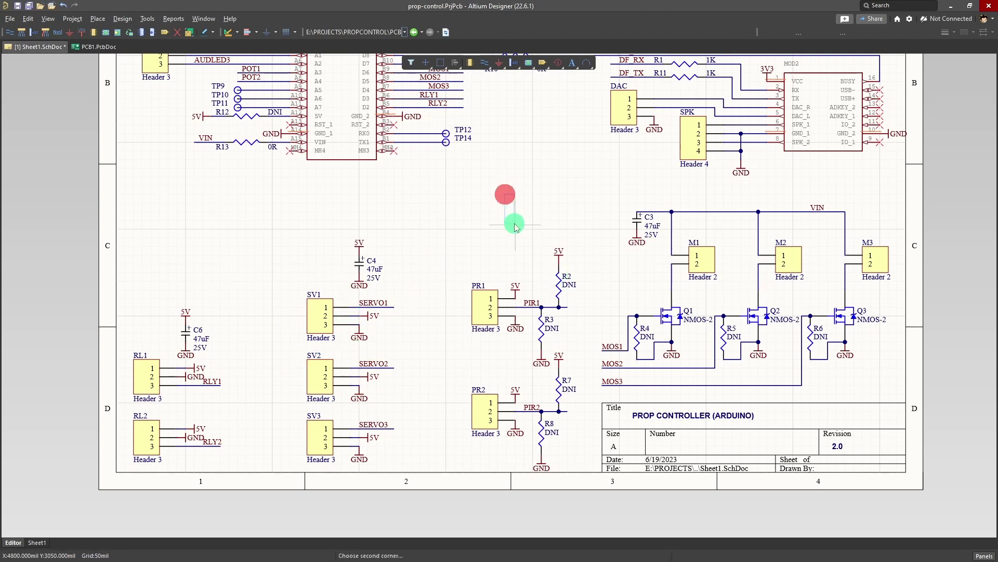
{"action": "right_click_drag", "start_coordinate": [489, 123], "coordinate": [517, 290]}
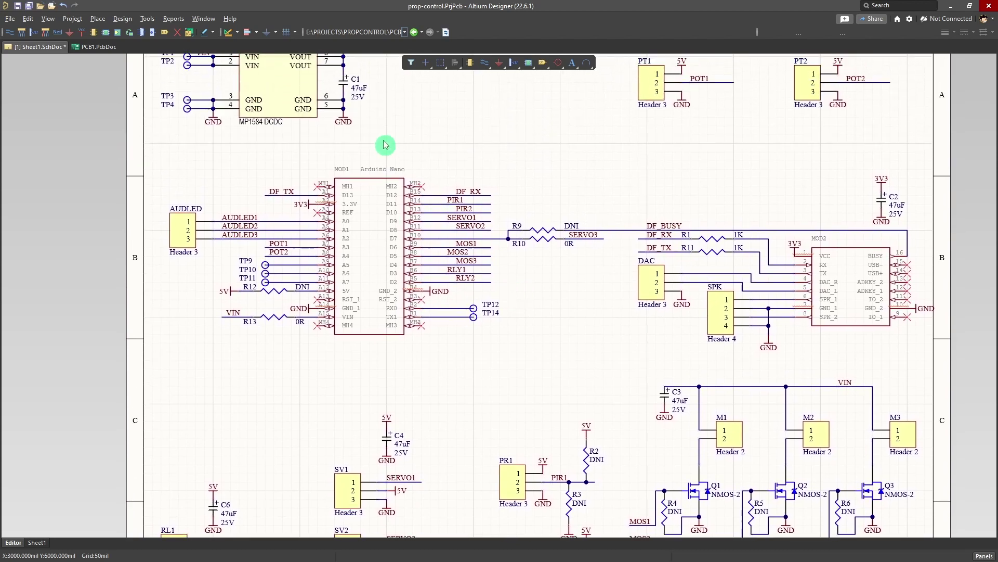
{"action": "right_click_drag", "start_coordinate": [383, 102], "coordinate": [363, 129]}
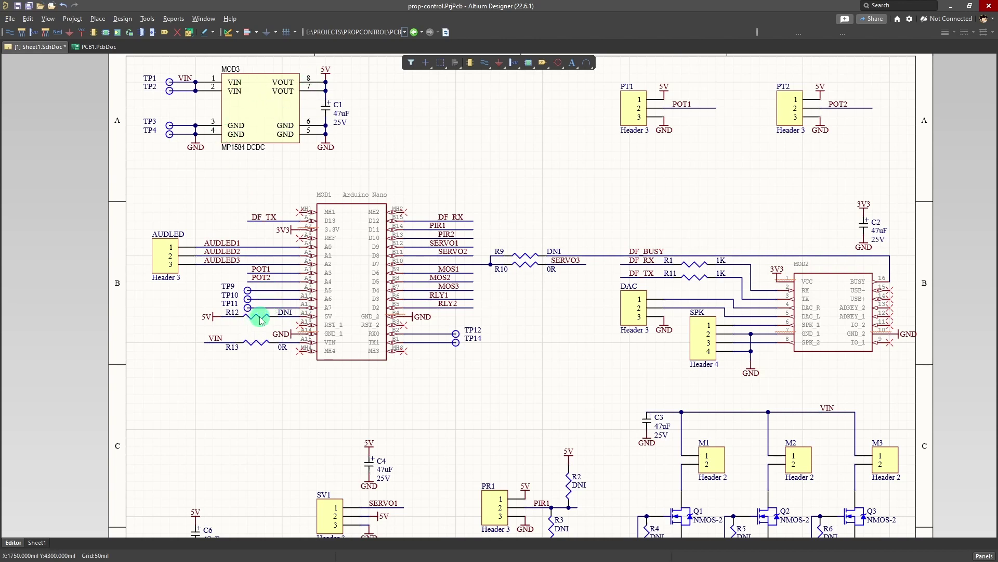
{"action": "left_click", "coordinate": [255, 408]}
{"action": "left_click", "coordinate": [281, 430]}
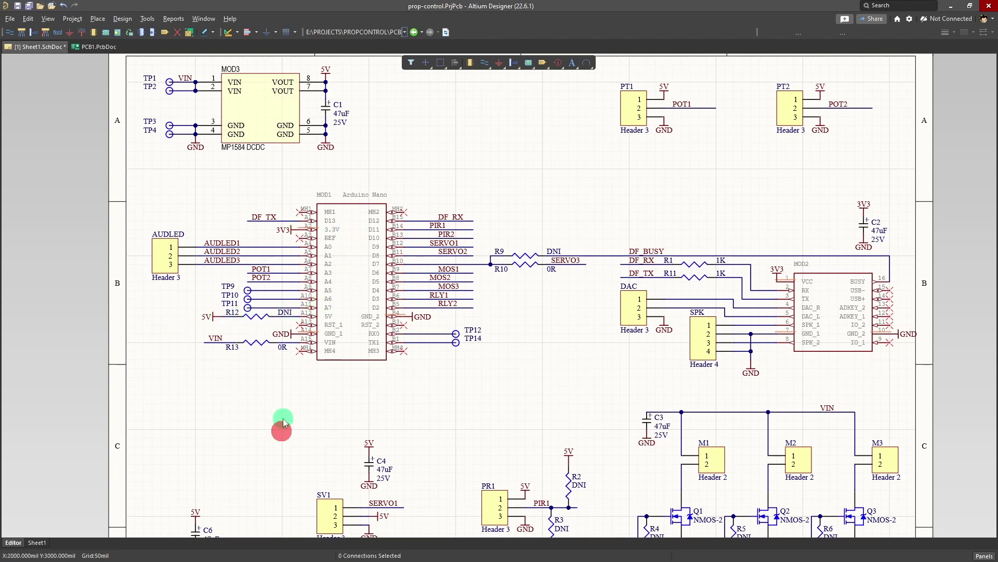
{"action": "right_click_drag", "start_coordinate": [283, 418], "coordinate": [245, 263]}
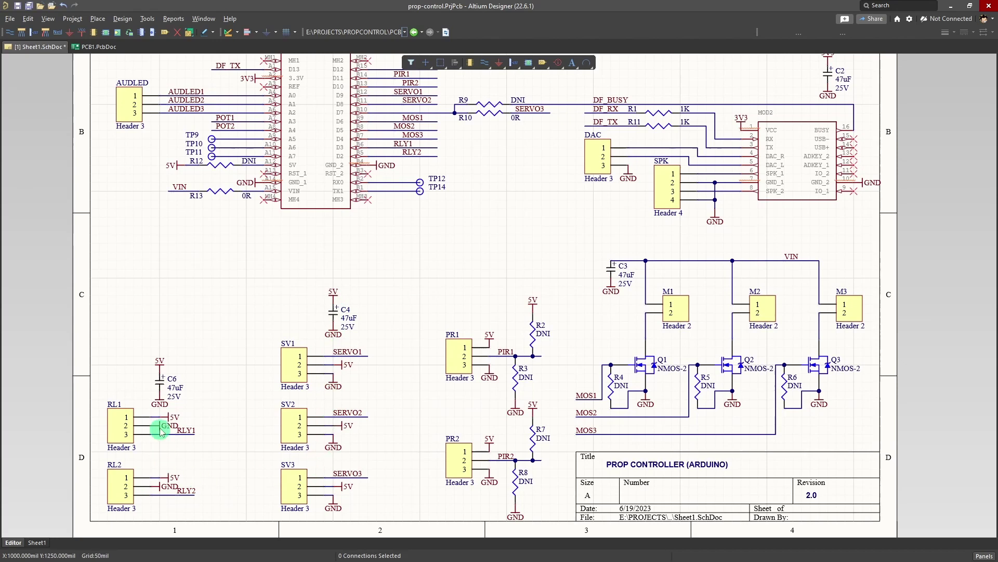
{"action": "right_click_drag", "start_coordinate": [436, 281], "coordinate": [488, 457]}
{"action": "left_click", "coordinate": [281, 133]}
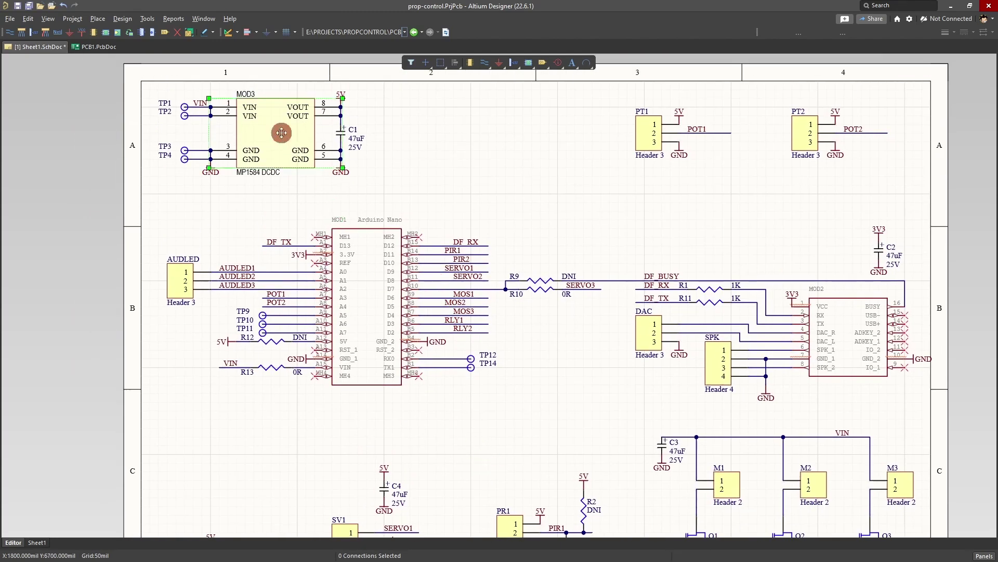
{"action": "left_click", "coordinate": [413, 147]}
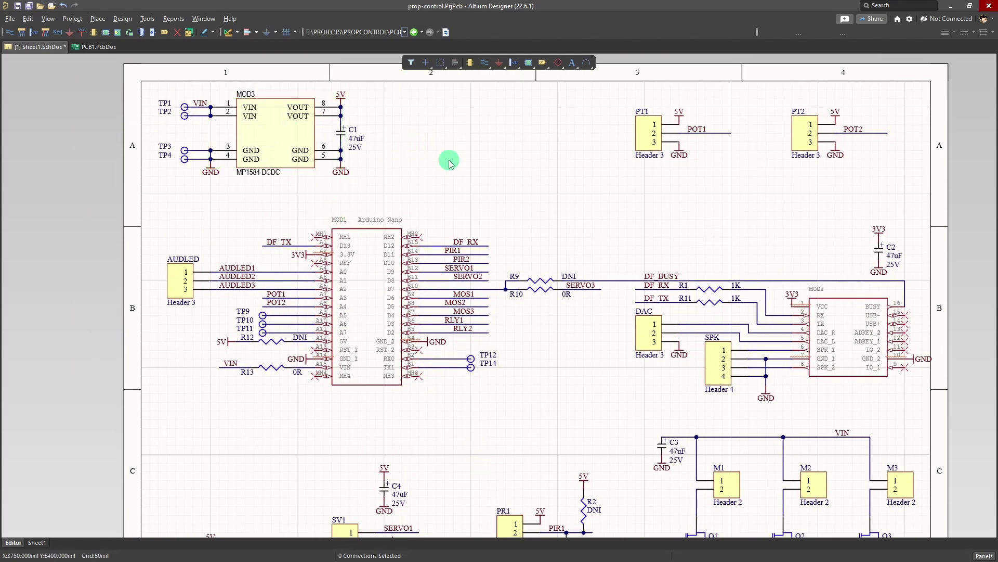
Pan toward the middle of the sheet to centre MOD1 and MOD2
{"action": "mouse_move", "coordinate": [603, 247]}
{"action": "right_mouse_down"}
{"action": "mouse_move", "coordinate": [548, 192]}
{"action": "mouse_move", "coordinate": [535, 205]}
{"action": "mouse_move", "coordinate": [536, 180]}
{"action": "right_mouse_up"}
{"action": "right_click_drag", "start_coordinate": [518, 358], "coordinate": [510, 322]}
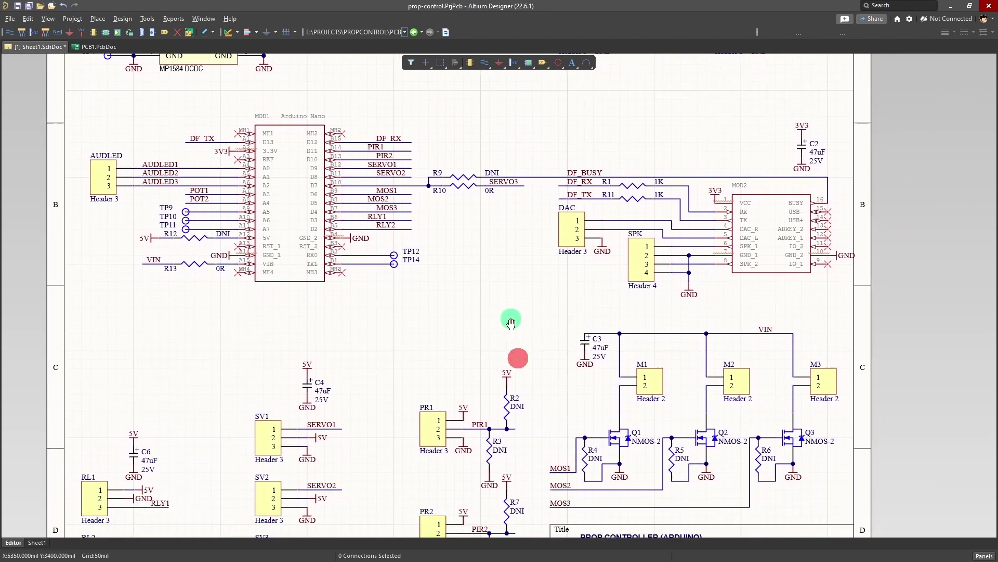
{"action": "right_click_drag", "start_coordinate": [431, 255], "coordinate": [458, 348]}
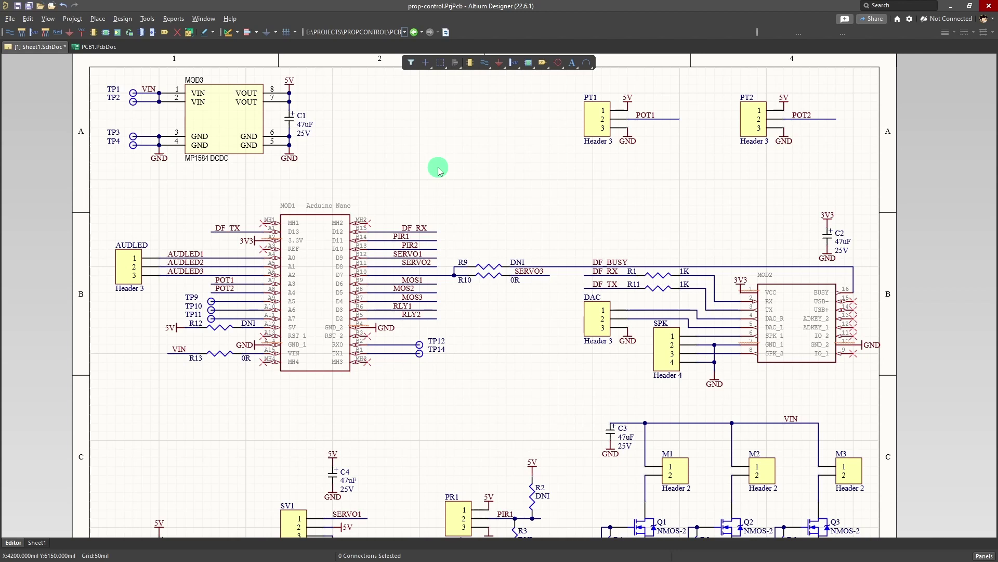
{"action": "right_click_drag", "start_coordinate": [526, 398], "coordinate": [418, 389]}
{"action": "left_click", "coordinate": [487, 108]}
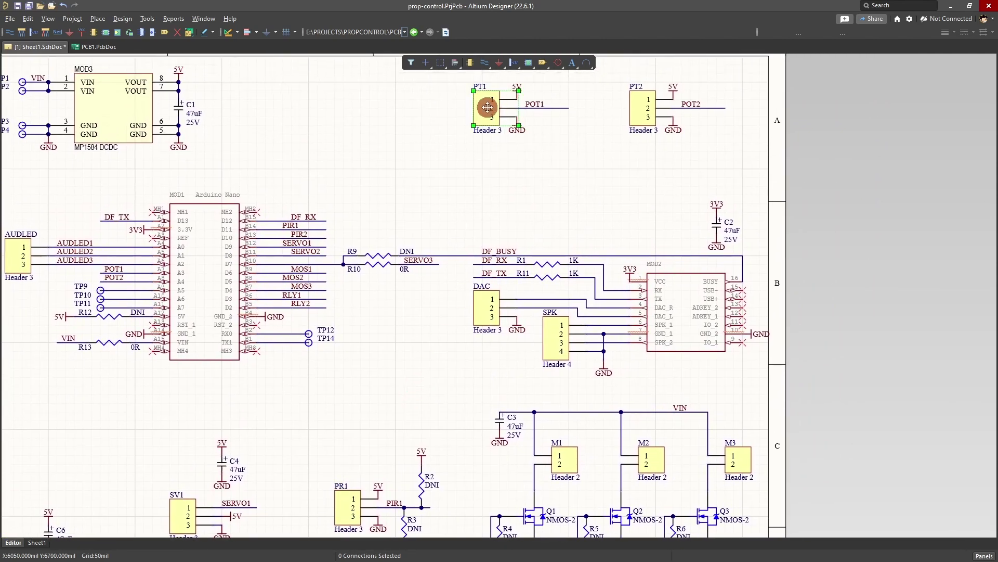
{"action": "left_click", "coordinate": [645, 108]}
{"action": "left_click", "coordinate": [568, 142]}
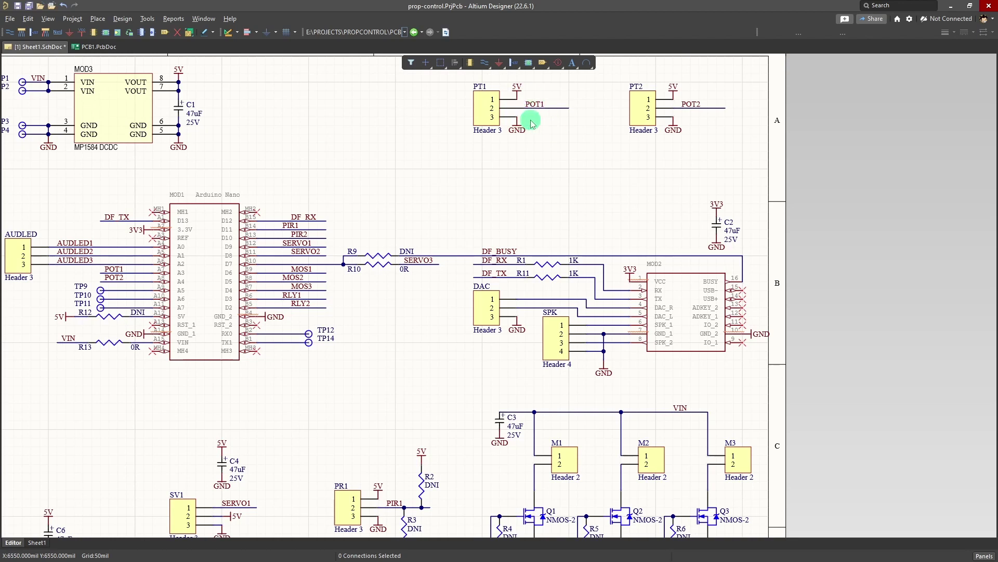
{"action": "left_click", "coordinate": [550, 105]}
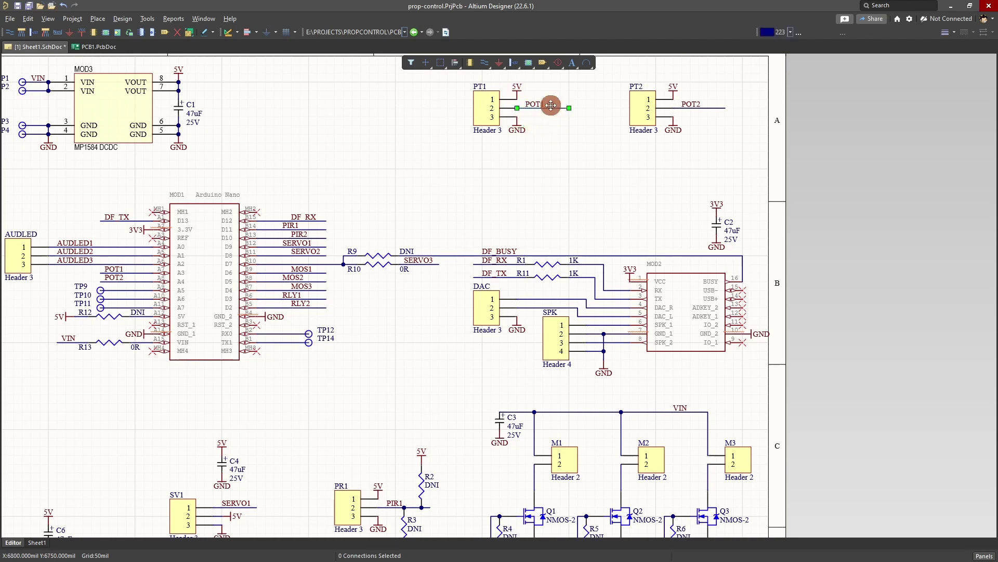
{"action": "left_click", "coordinate": [133, 273]}
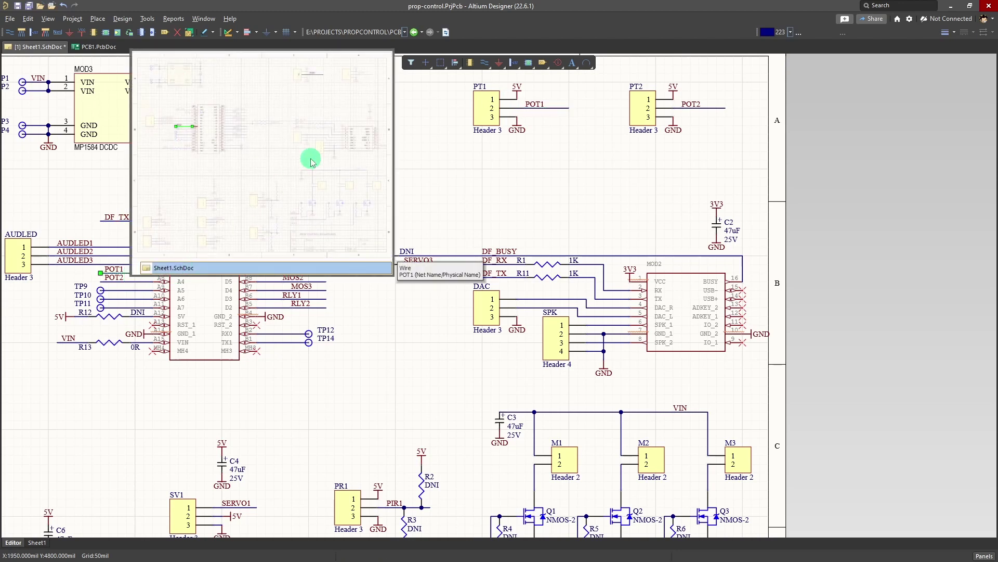
{"action": "left_click", "coordinate": [449, 227]}
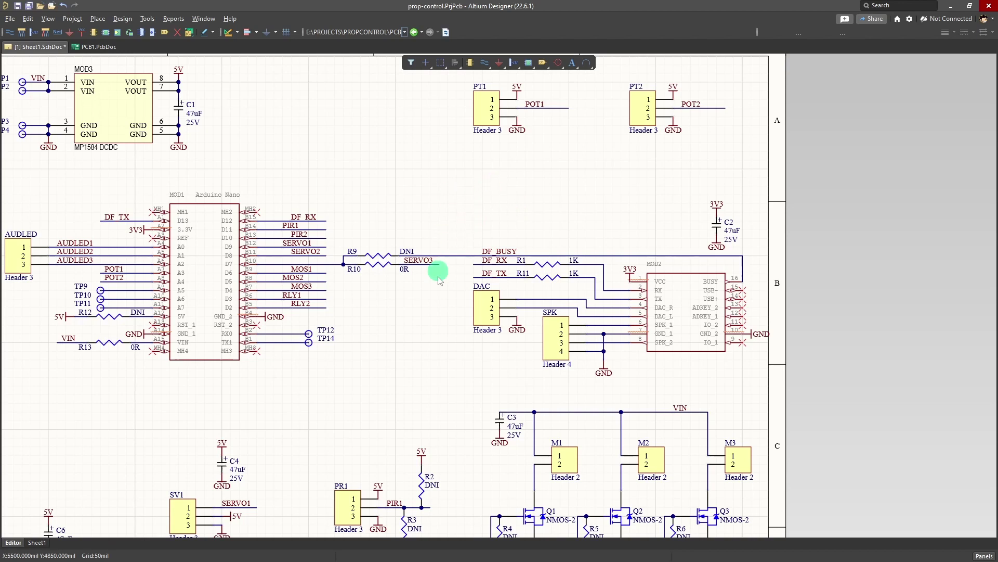
Bring the DAC and SPK headers into view and highlight the SPK pin 1 and pin 3 wires to MOD2
{"action": "right_click_drag", "start_coordinate": [429, 363], "coordinate": [419, 279]}
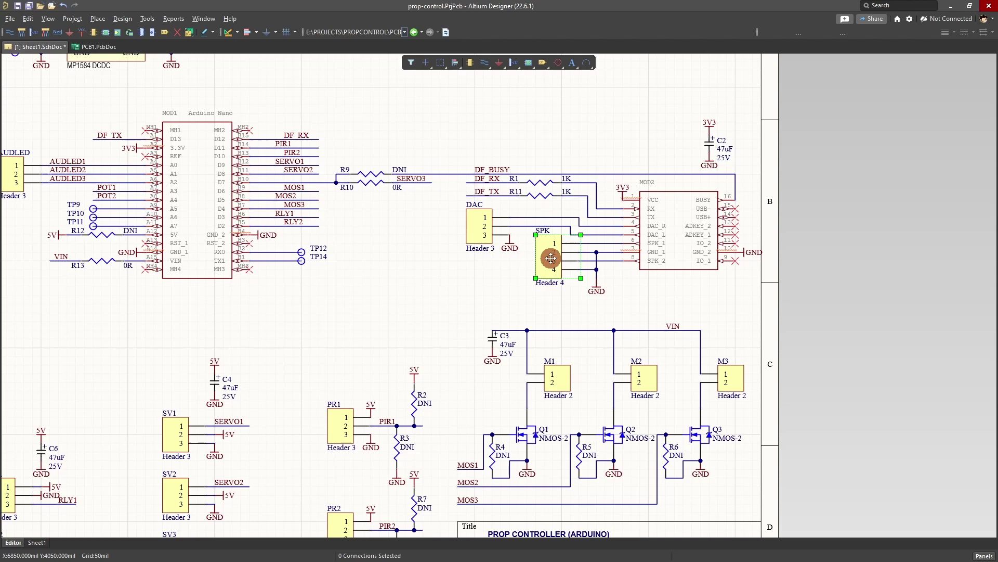
{"action": "left_click", "coordinate": [481, 292]}
{"action": "left_click", "coordinate": [615, 242]}
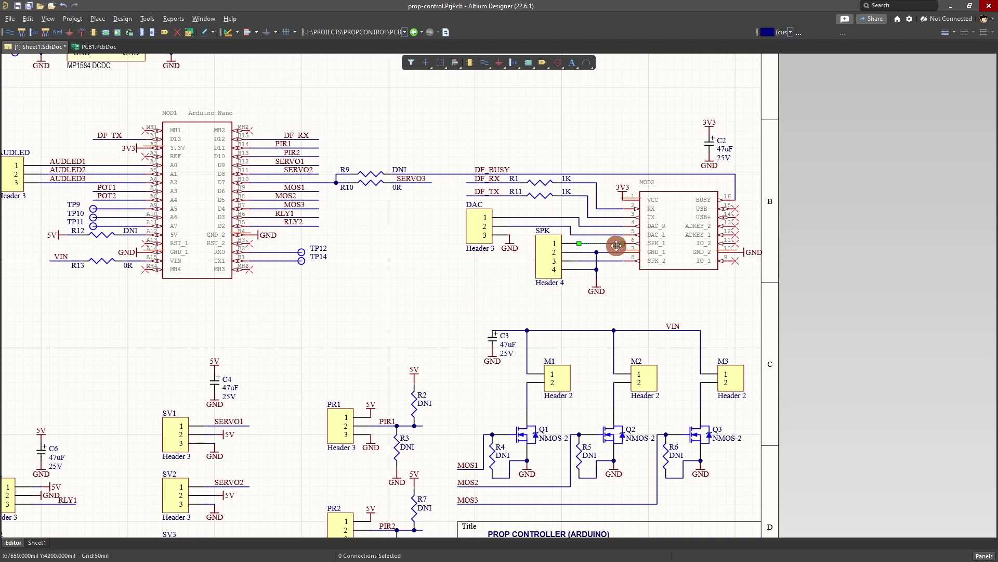
{"action": "left_click", "coordinate": [607, 261]}
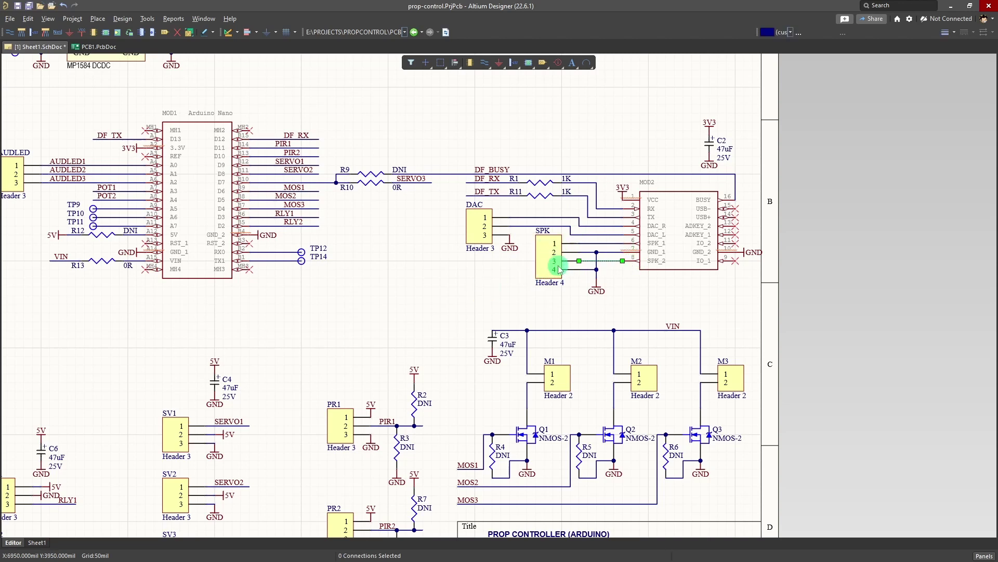
{"action": "left_click", "coordinate": [512, 269]}
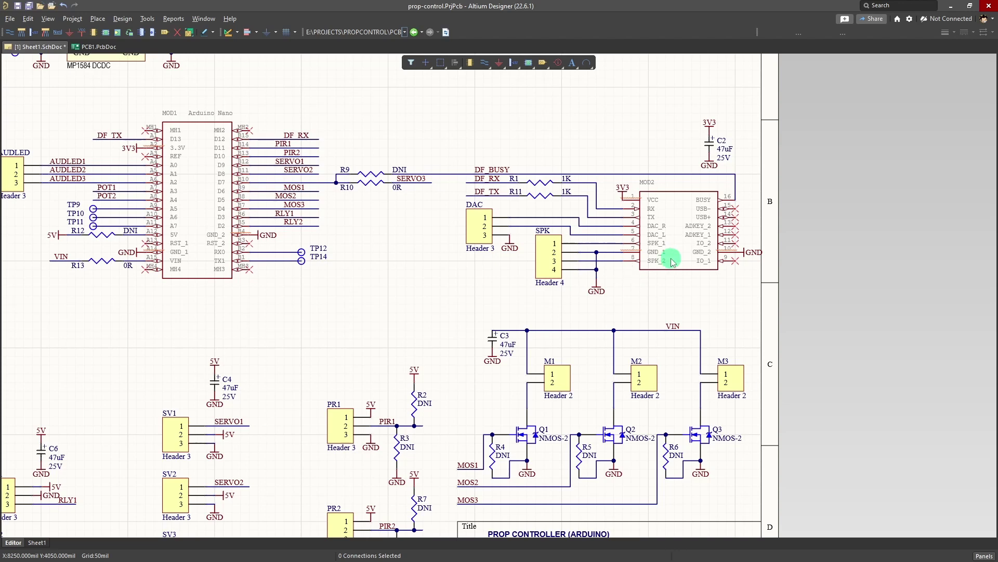
Inspect the DAC header and its pin-2 wire to DAC_L, then pan down to the relay, servo and MOSFET sections
{"action": "mouse_move", "coordinate": [665, 242]}
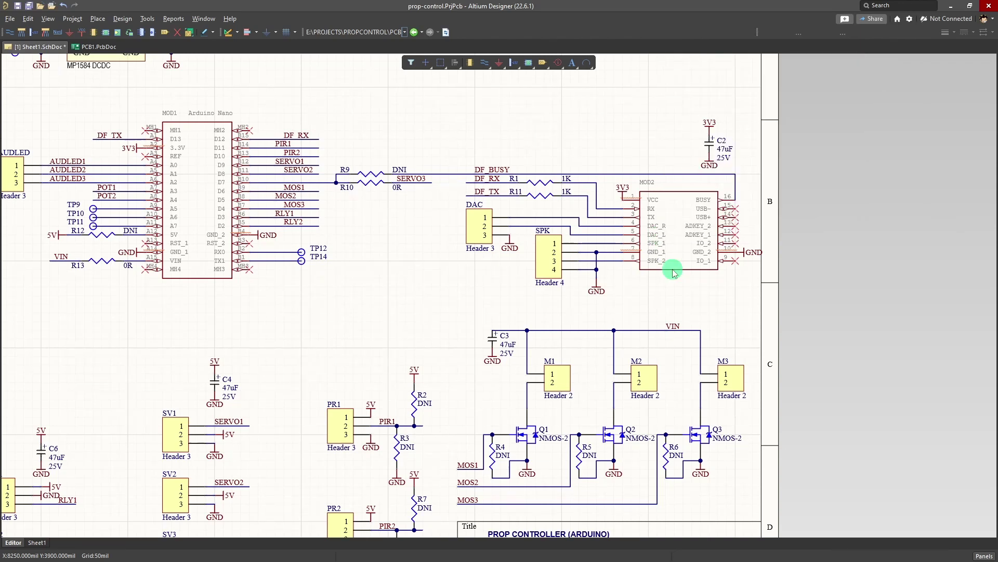
{"action": "mouse_move", "coordinate": [674, 273]}
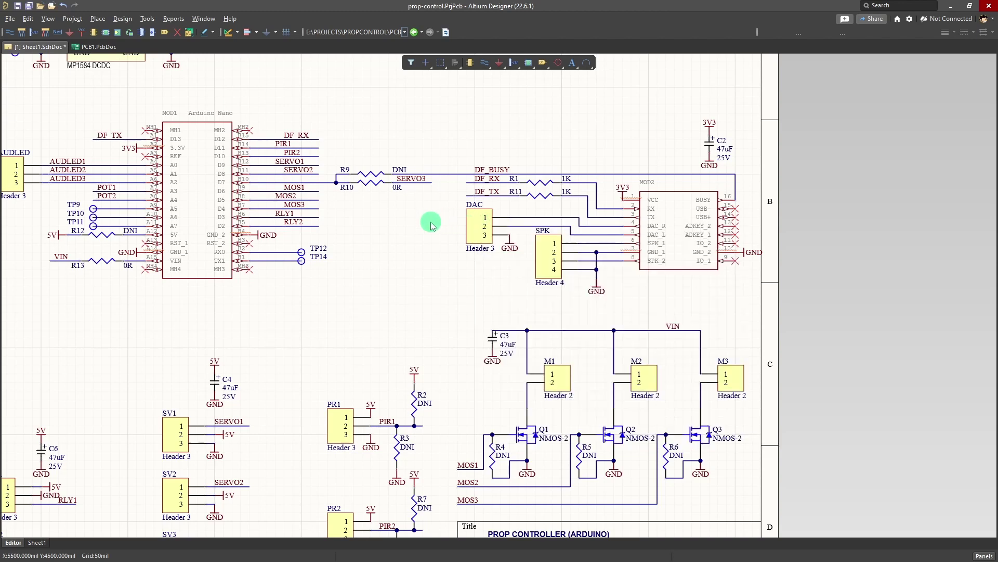
{"action": "left_click", "coordinate": [474, 221]}
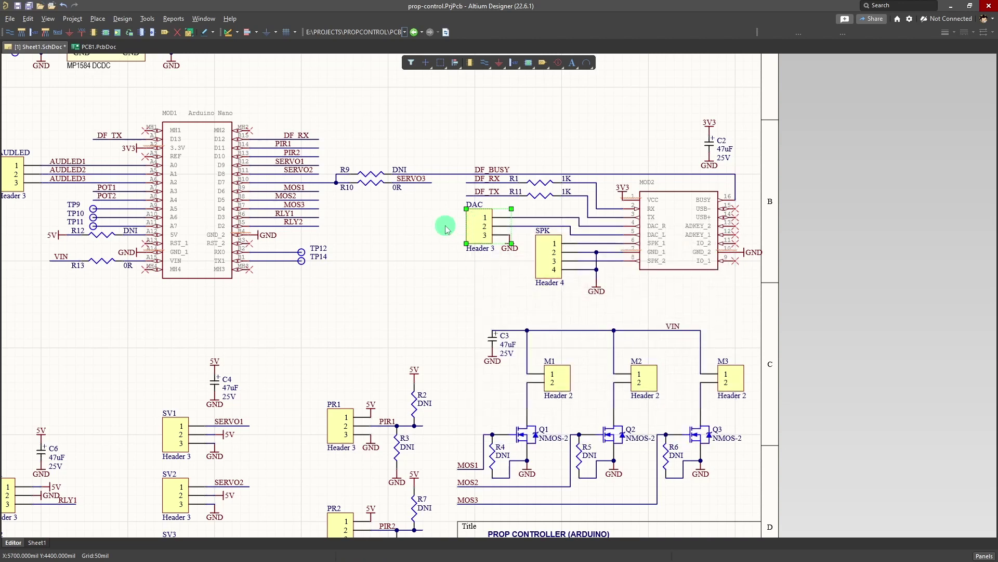
{"action": "left_click", "coordinate": [430, 234]}
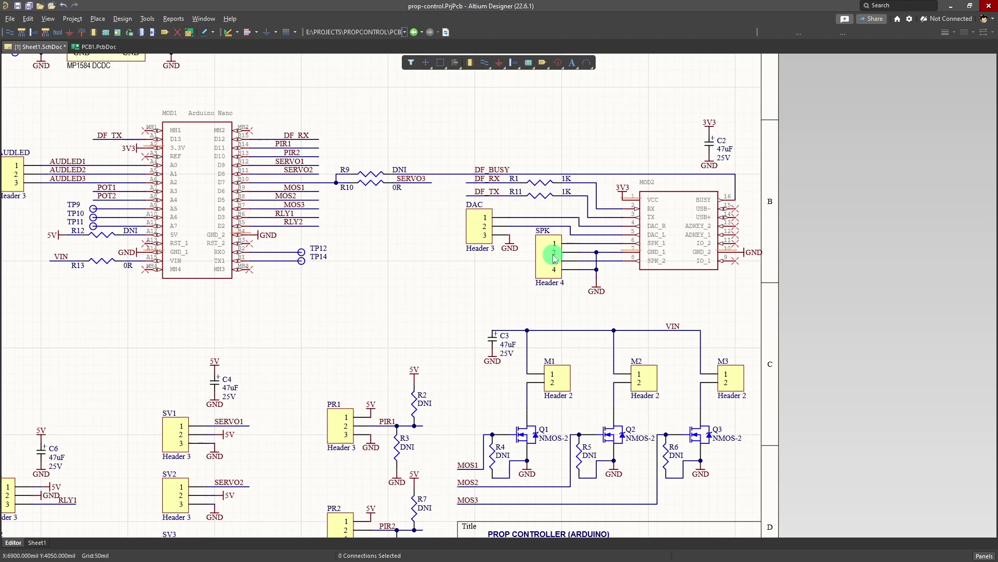
{"action": "left_click", "coordinate": [577, 229]}
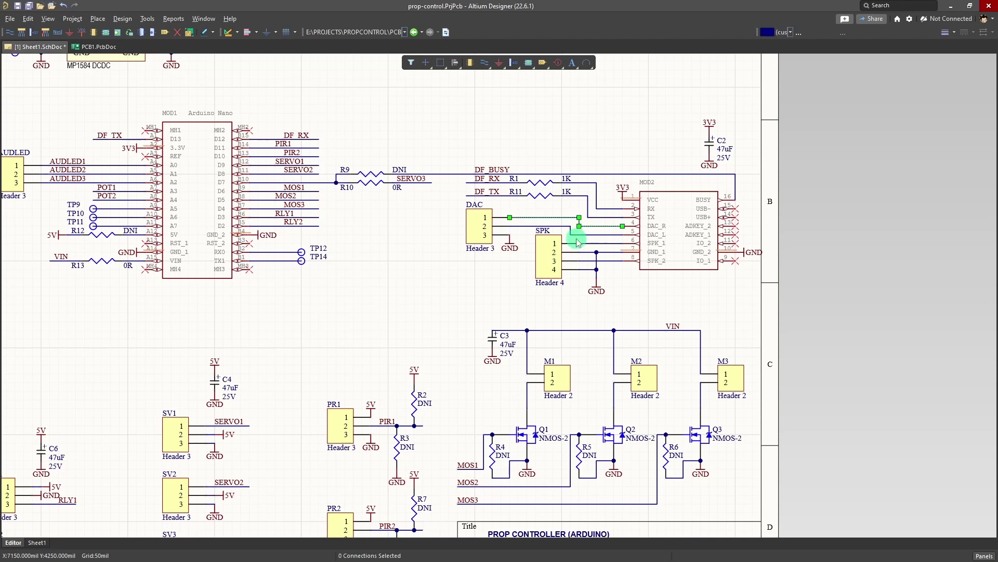
{"action": "left_click", "coordinate": [480, 220]}
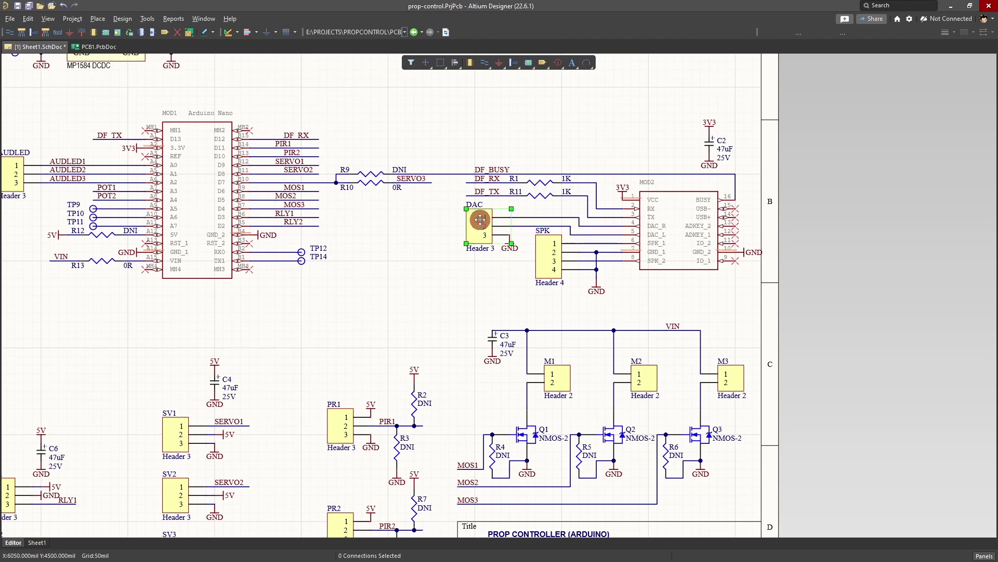
{"action": "left_click", "coordinate": [422, 311]}
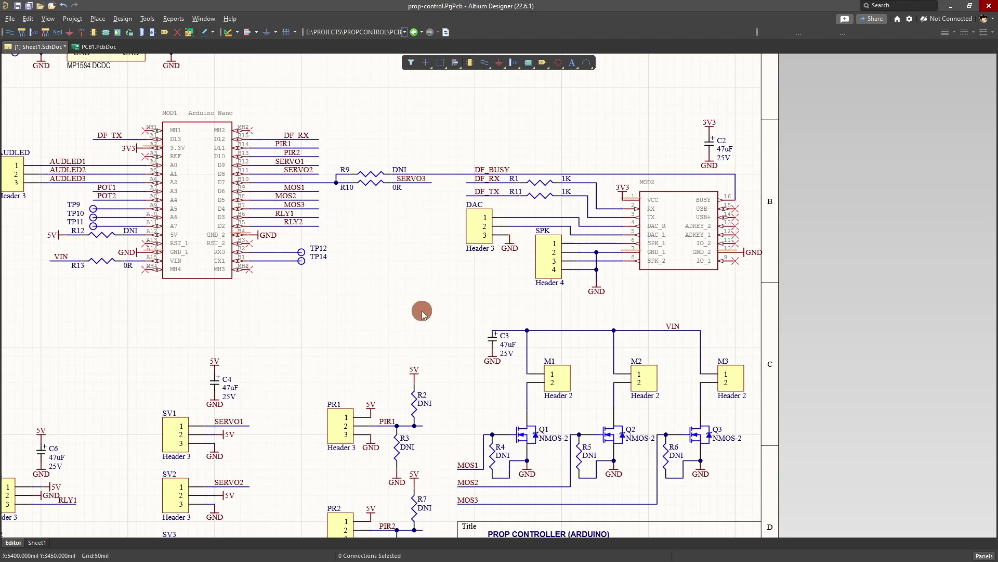
{"action": "right_click_drag", "start_coordinate": [343, 370], "coordinate": [336, 244]}
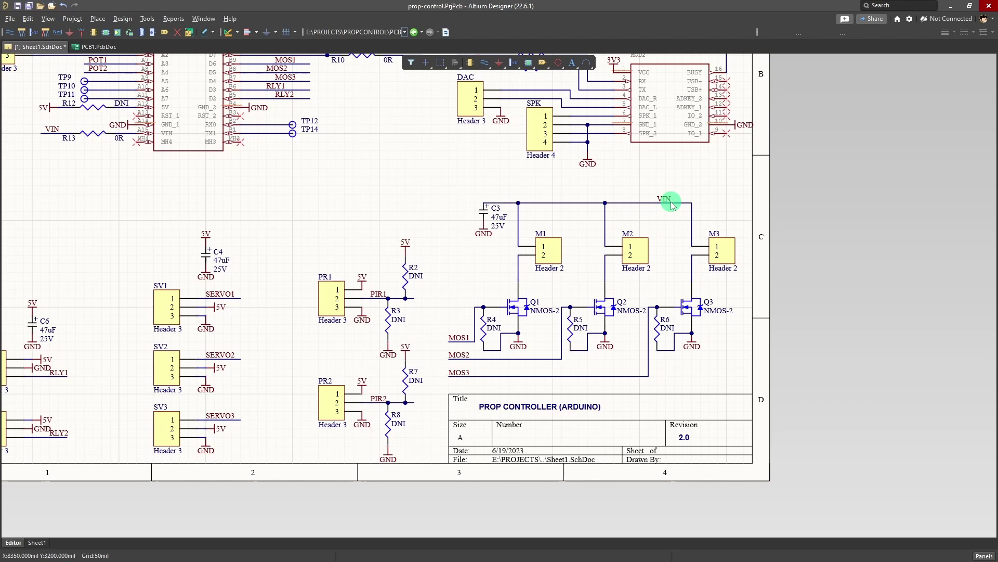
{"action": "mouse_move", "coordinate": [671, 204]}
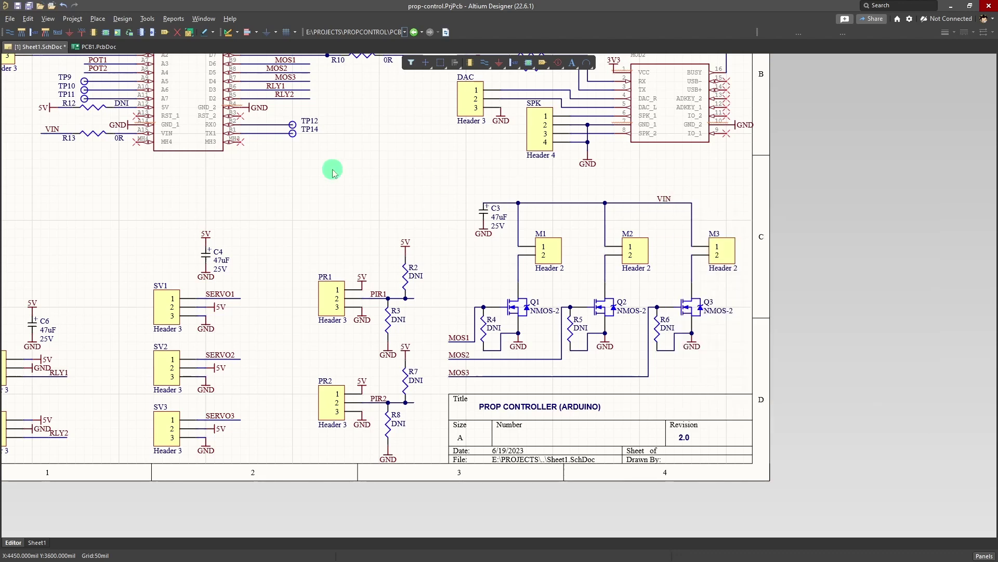
{"action": "left_click_drag", "start_coordinate": [268, 187], "coordinate": [491, 363]}
{"action": "right_click_drag", "start_coordinate": [264, 166], "coordinate": [241, 89]}
{"action": "right_click_drag", "start_coordinate": [551, 425], "coordinate": [342, 200]}
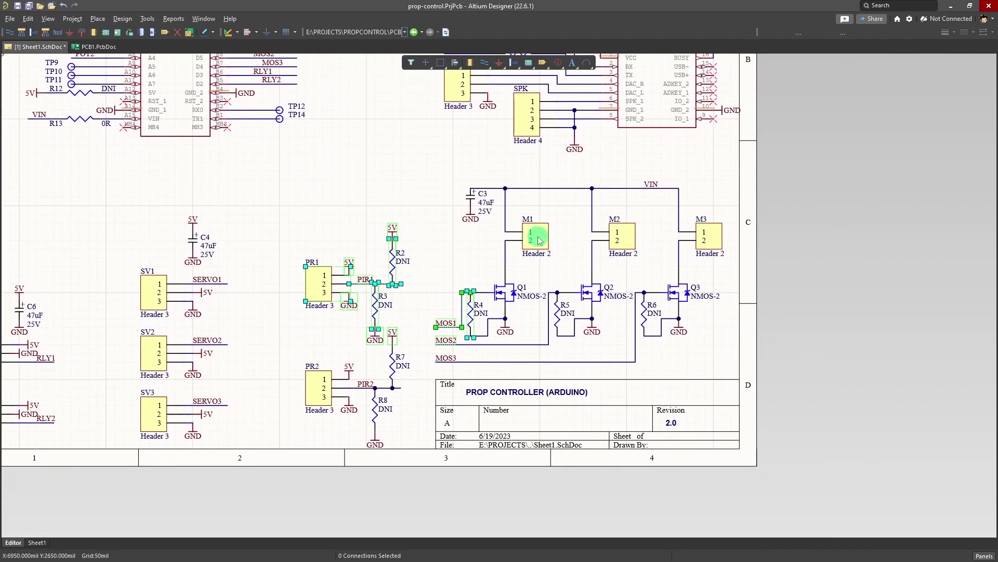
{"action": "mouse_move", "coordinate": [543, 242]}
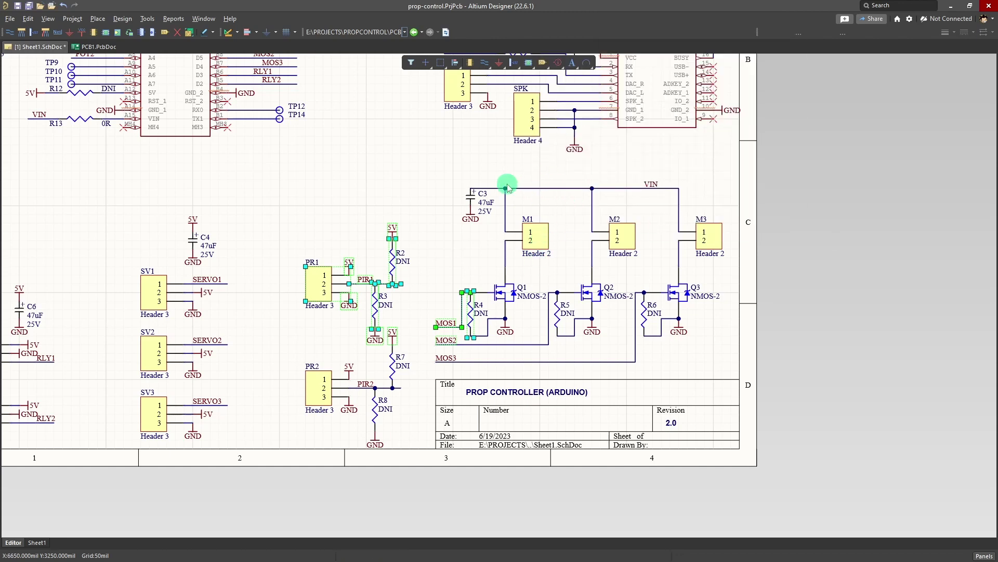
{"action": "left_click", "coordinate": [535, 234]}
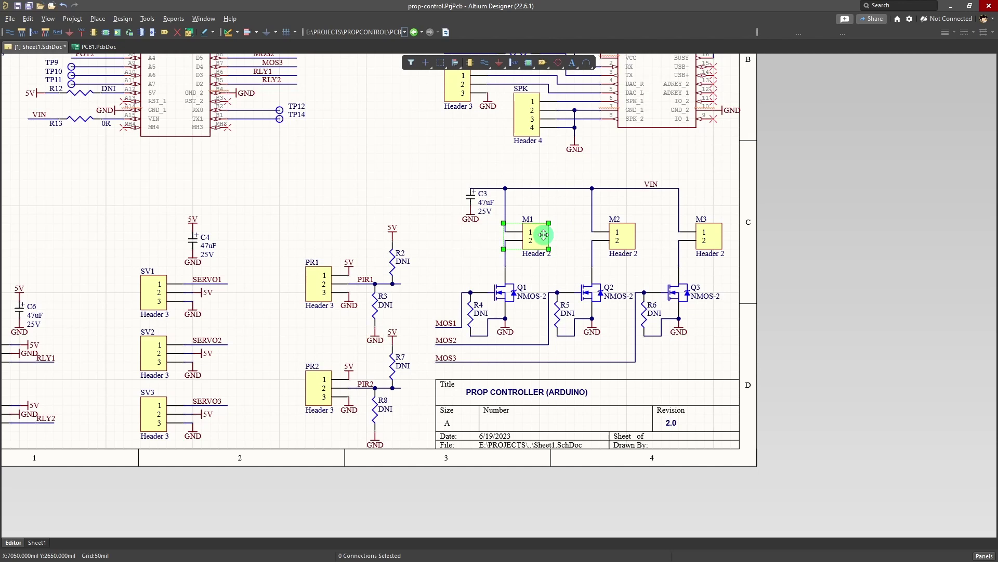
{"action": "mouse_move", "coordinate": [537, 232]}
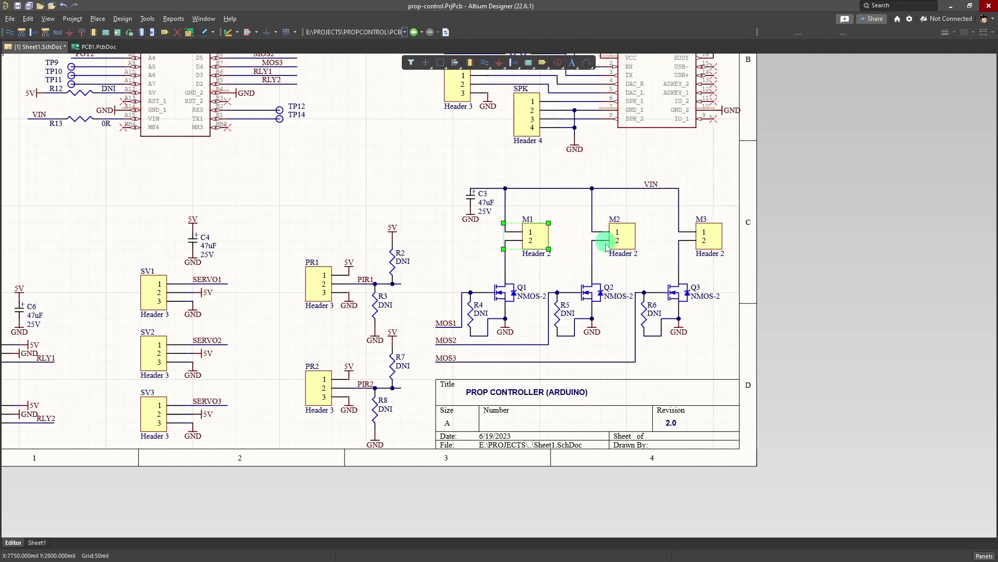
{"action": "left_click", "coordinate": [504, 293]}
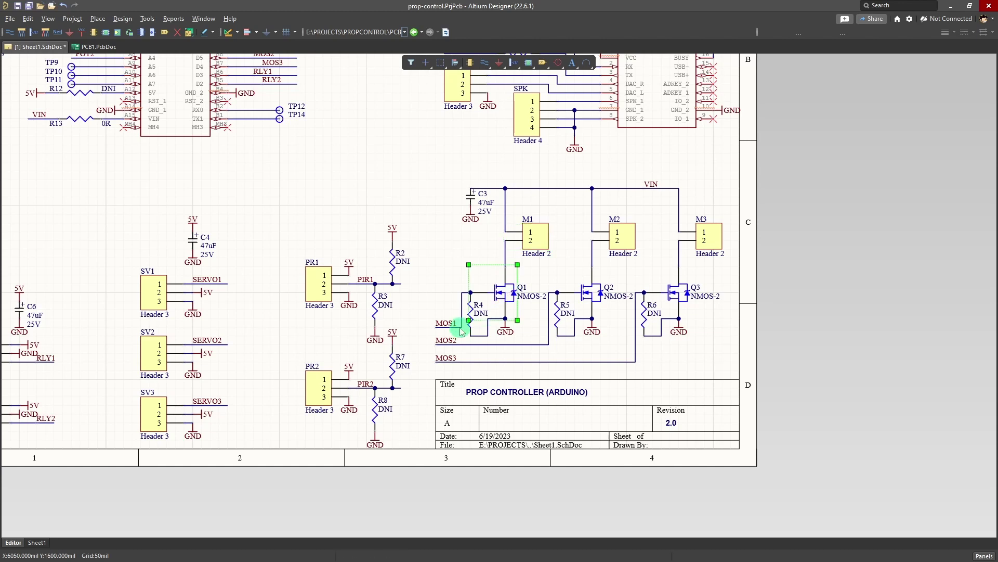
{"action": "left_click", "coordinate": [501, 300]}
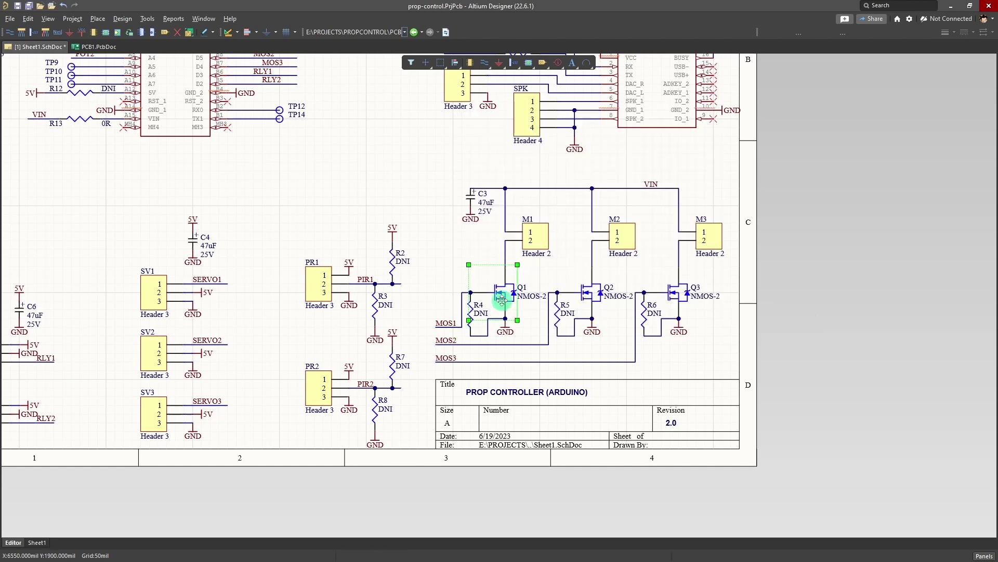
{"action": "left_click", "coordinate": [429, 249]}
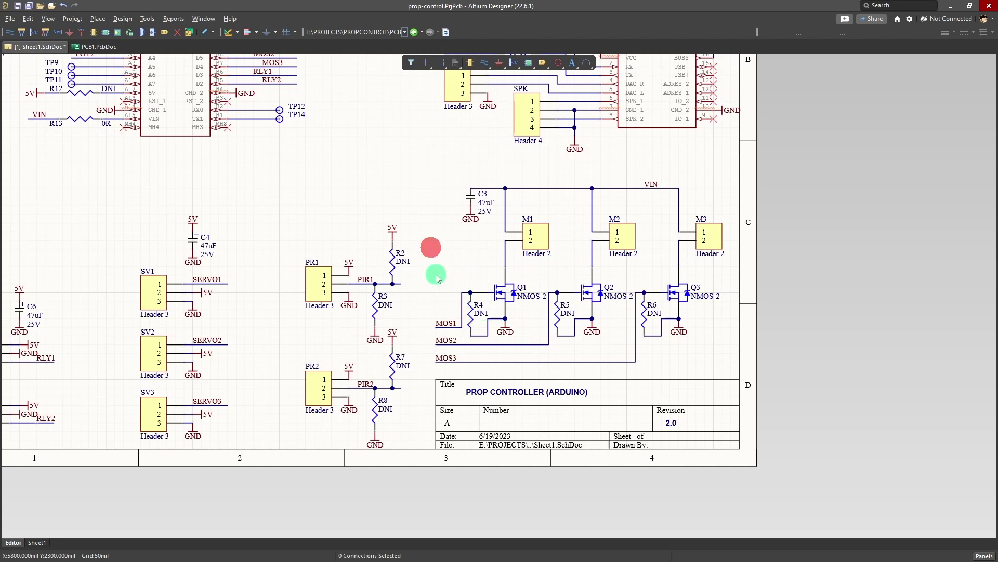
{"action": "left_click", "coordinate": [462, 325]}
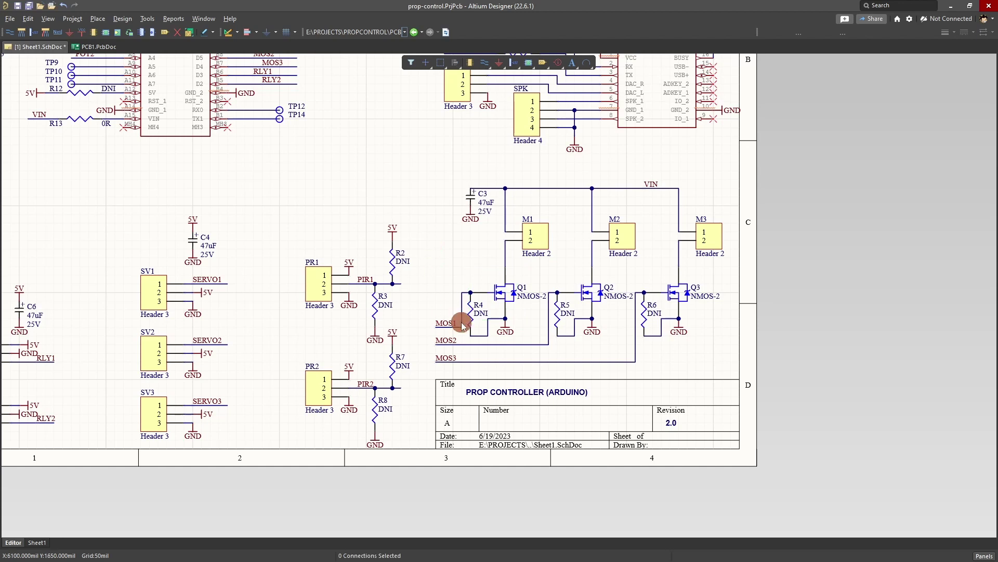
{"action": "left_click", "coordinate": [442, 281]}
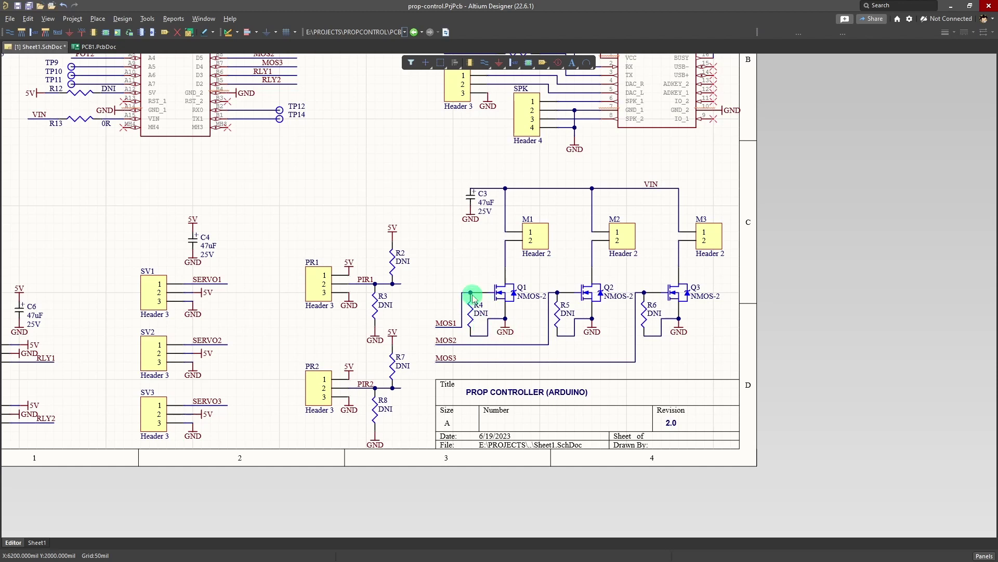
{"action": "mouse_move", "coordinate": [472, 297]}
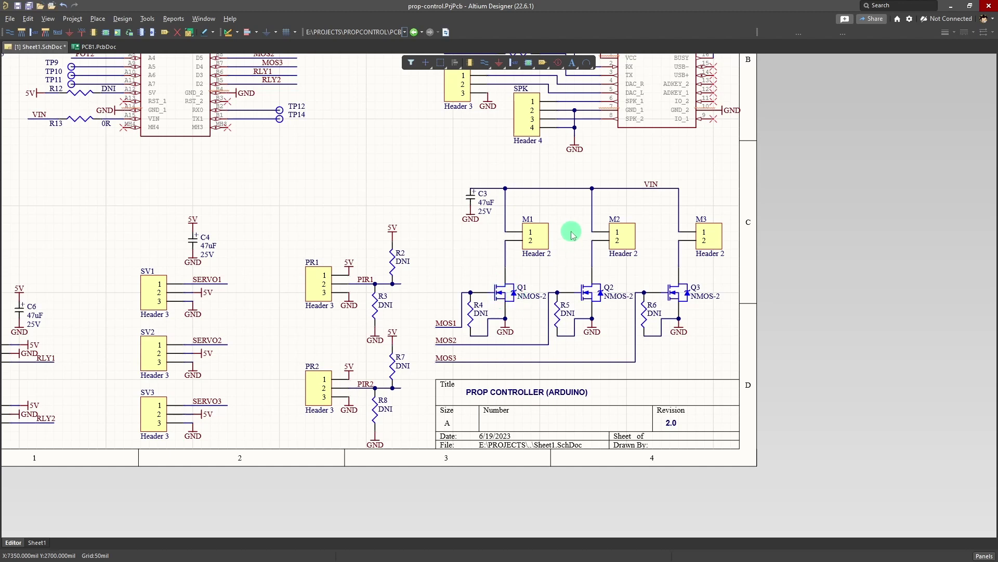
{"action": "left_click", "coordinate": [460, 328]}
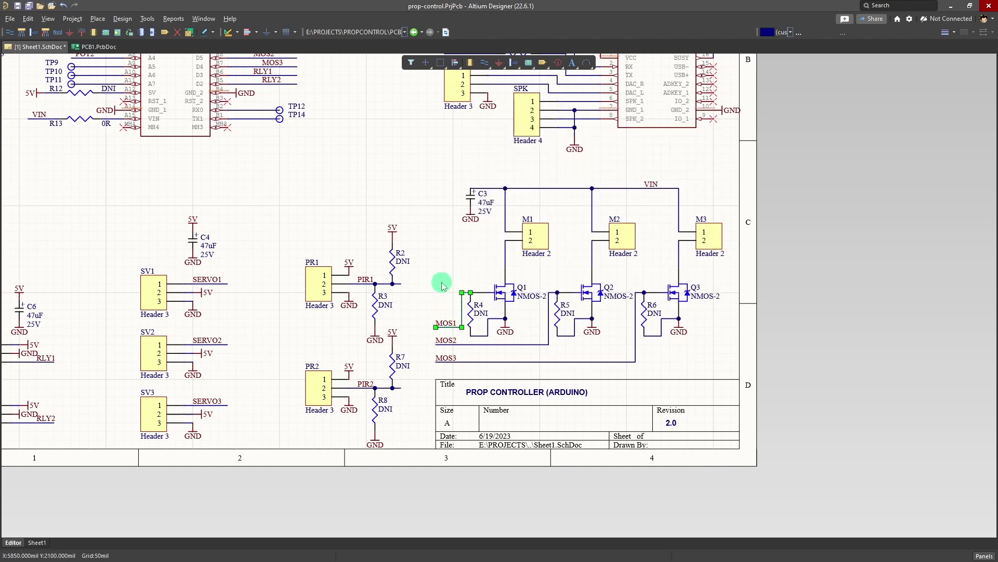
{"action": "left_click", "coordinate": [457, 281]}
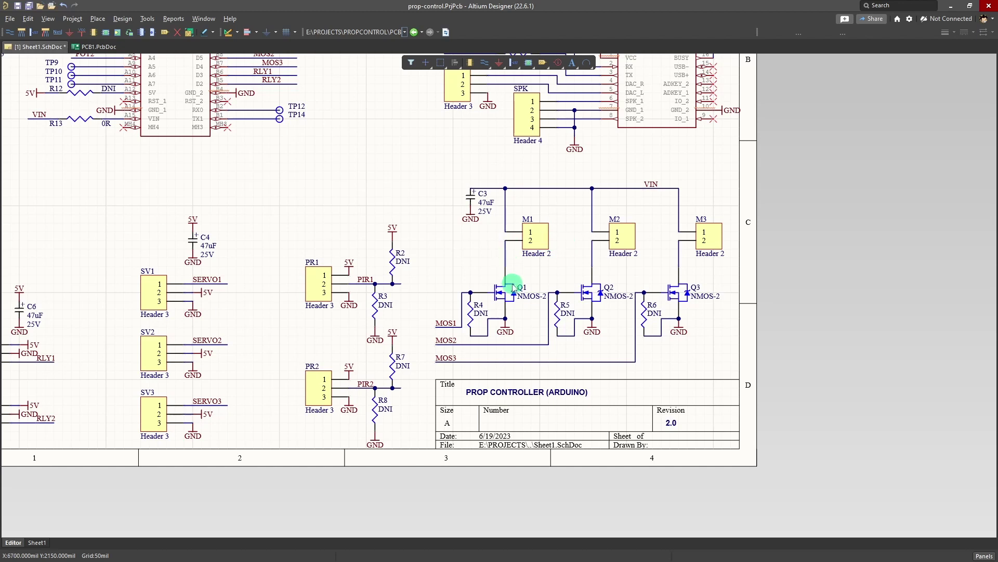
{"action": "mouse_move", "coordinate": [509, 331]}
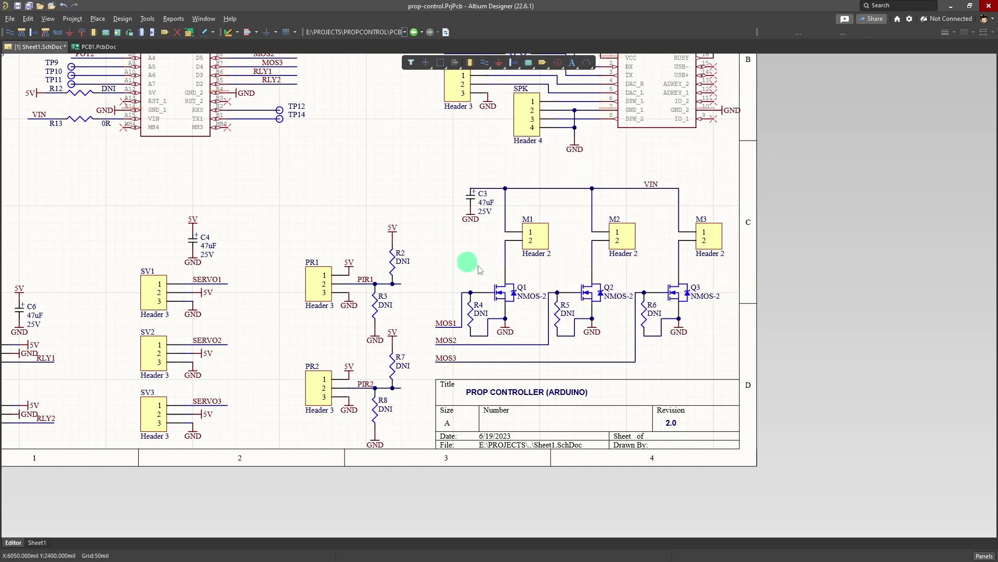
{"action": "mouse_move", "coordinate": [552, 306]}
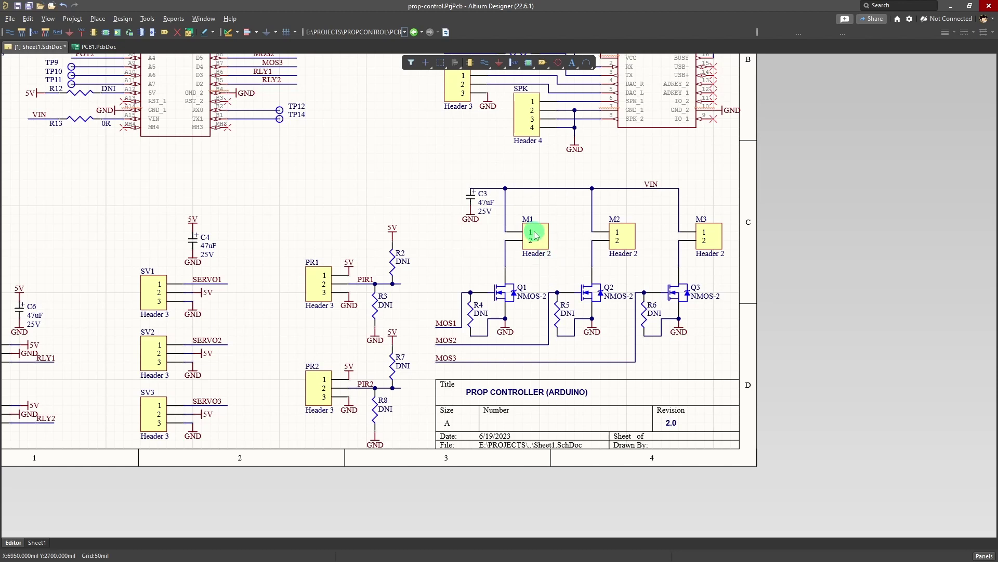
{"action": "mouse_move", "coordinate": [536, 235]}
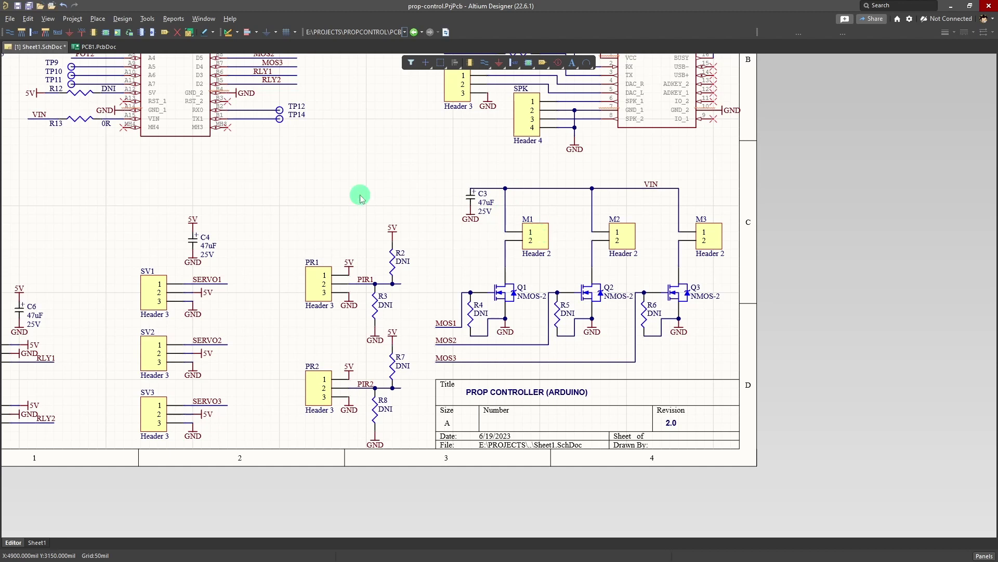
{"action": "left_click", "coordinate": [283, 187]}
{"action": "right_click_drag", "start_coordinate": [233, 231], "coordinate": [399, 207]}
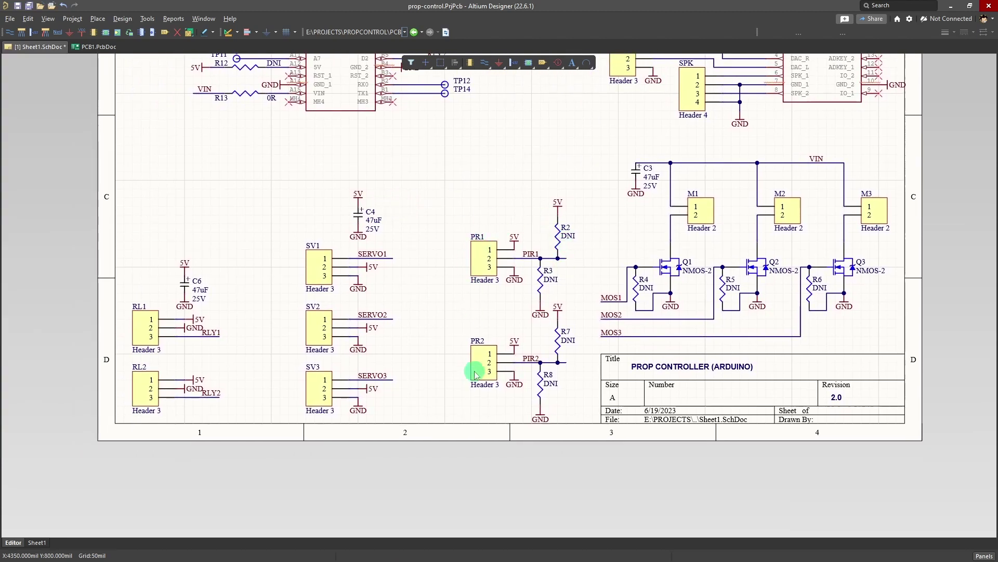
{"action": "left_click", "coordinate": [485, 255]}
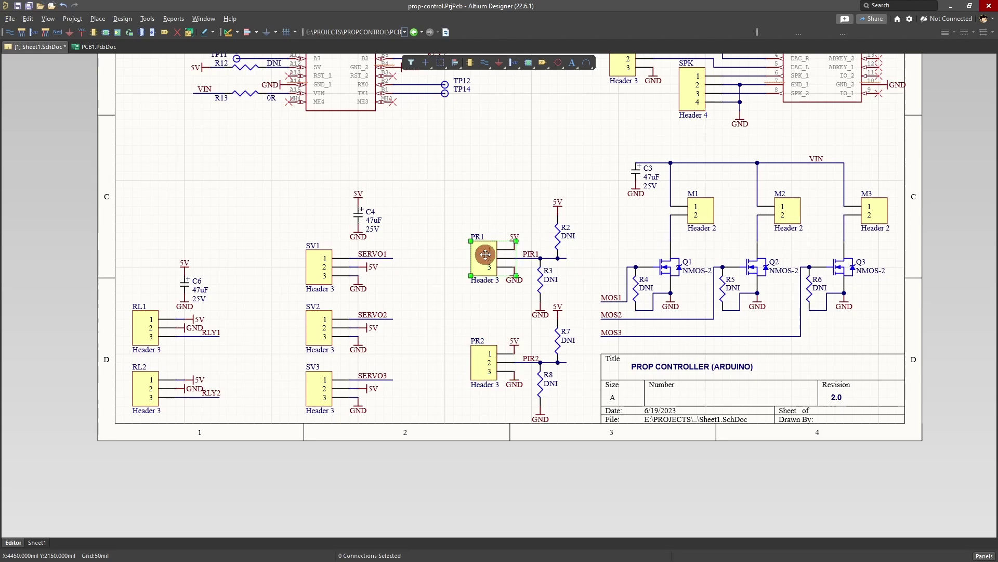
{"action": "left_click", "coordinate": [481, 201]}
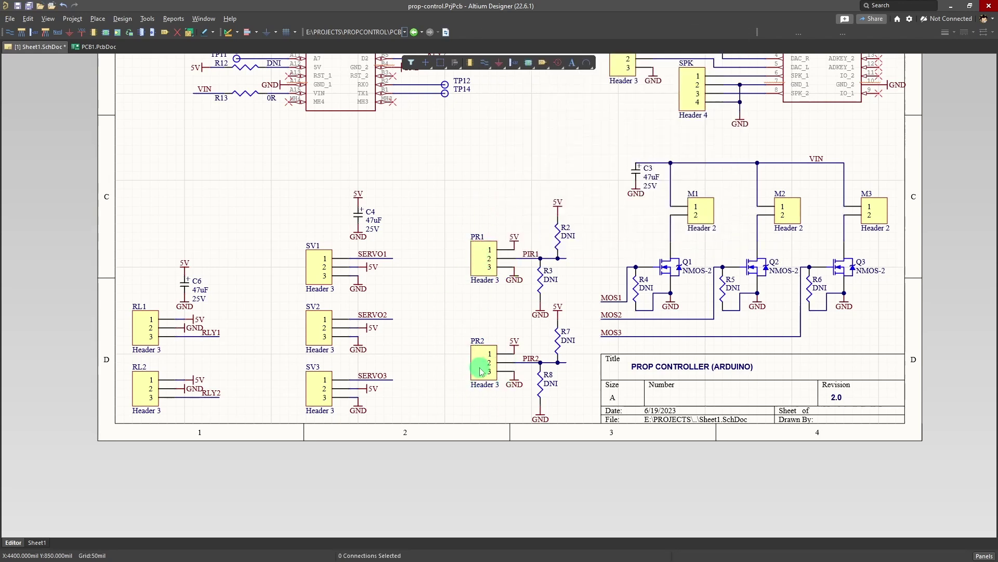
{"action": "mouse_move", "coordinate": [480, 371]}
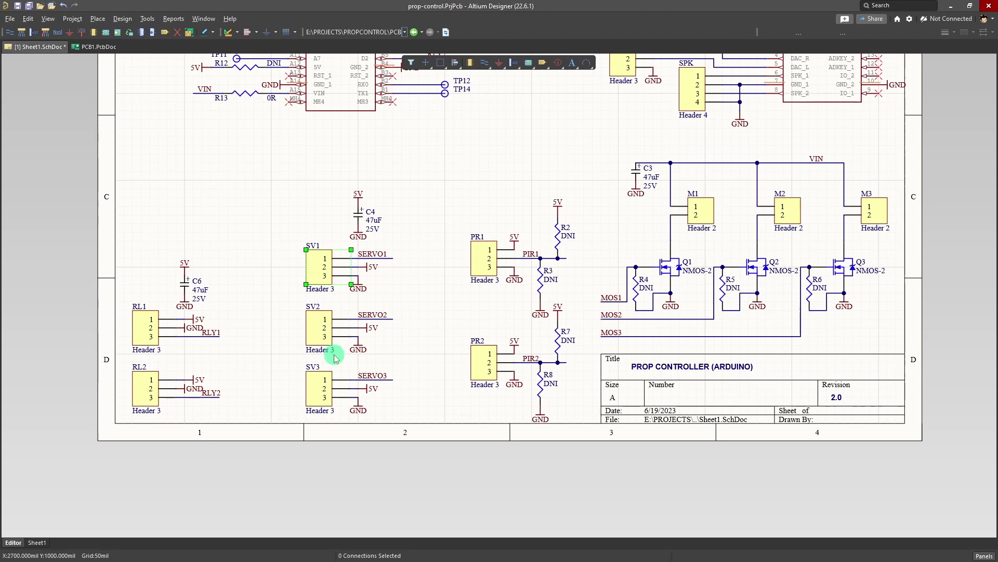
{"action": "left_click", "coordinate": [316, 327]}
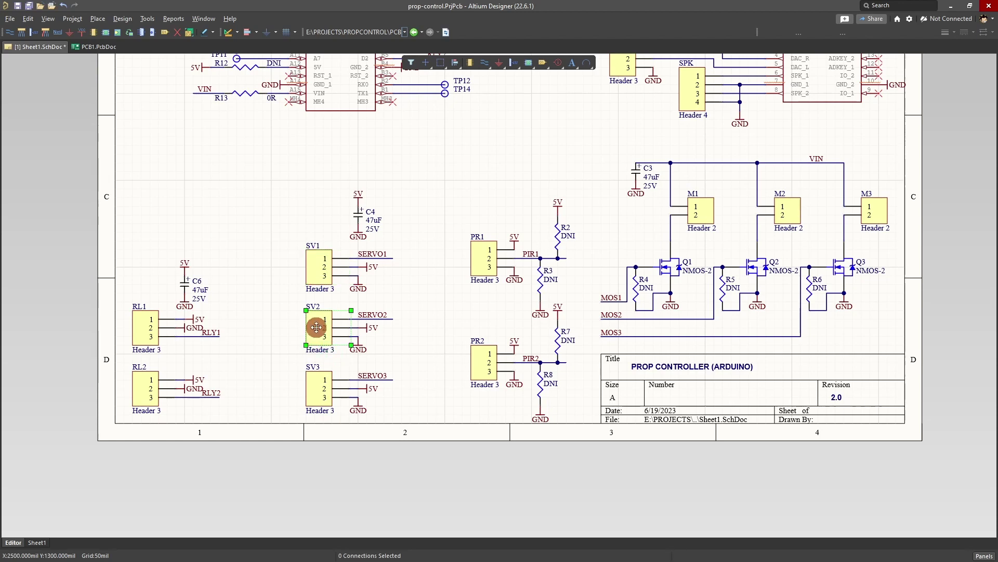
{"action": "left_click", "coordinate": [322, 386]}
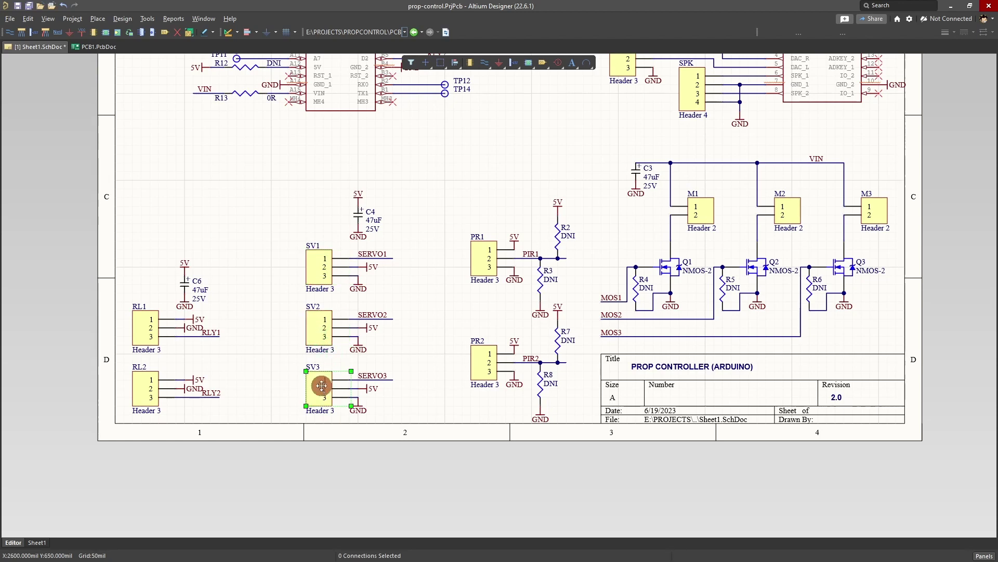
{"action": "left_click", "coordinate": [288, 220]}
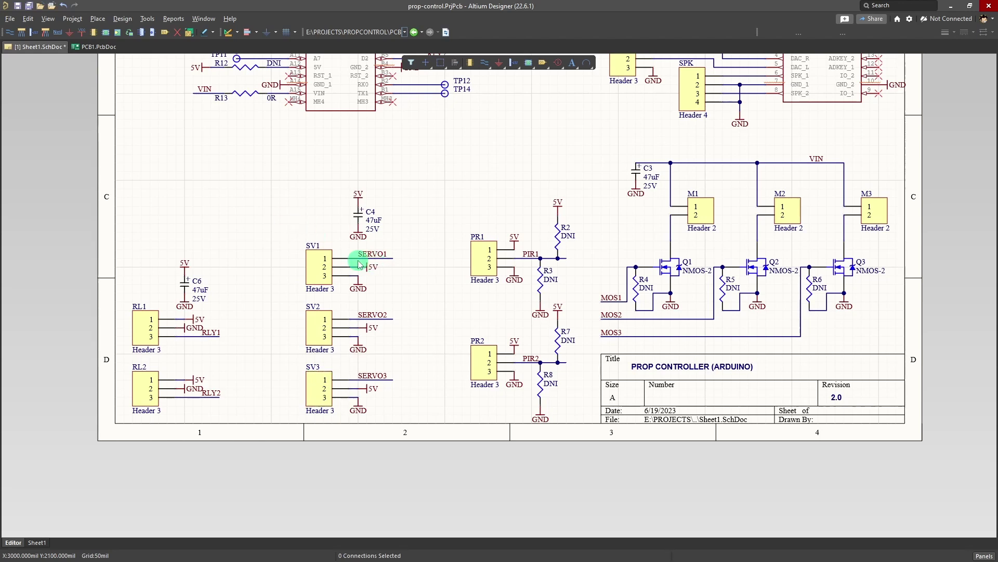
{"action": "left_click", "coordinate": [480, 254]}
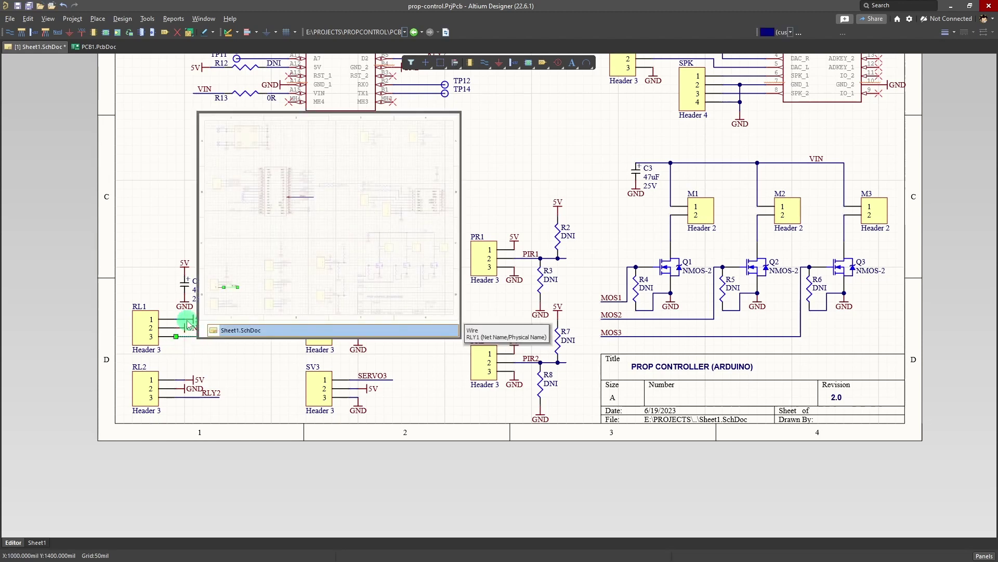
{"action": "left_click", "coordinate": [196, 349]}
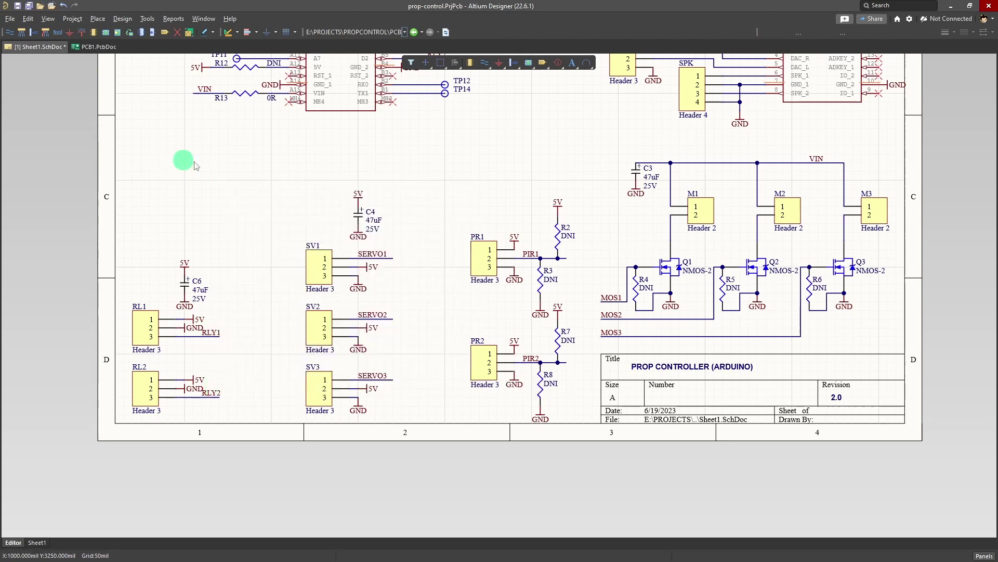
{"action": "right_click_drag", "start_coordinate": [392, 172], "coordinate": [385, 308]}
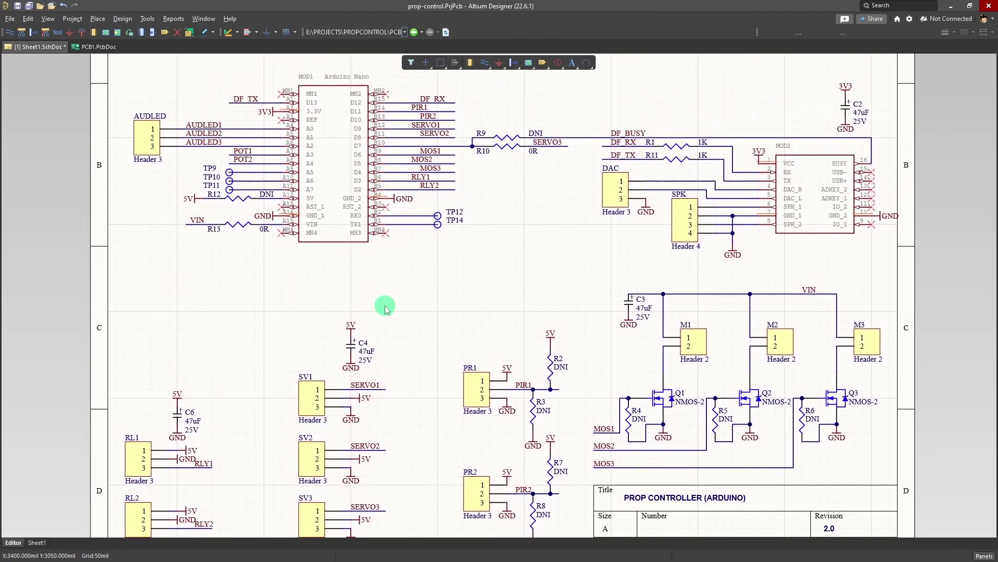
Fit the whole prop controller schematic sheet in the window with the V, D shortcut
{"action": "key", "text": "v"}
{"action": "key", "text": "d"}
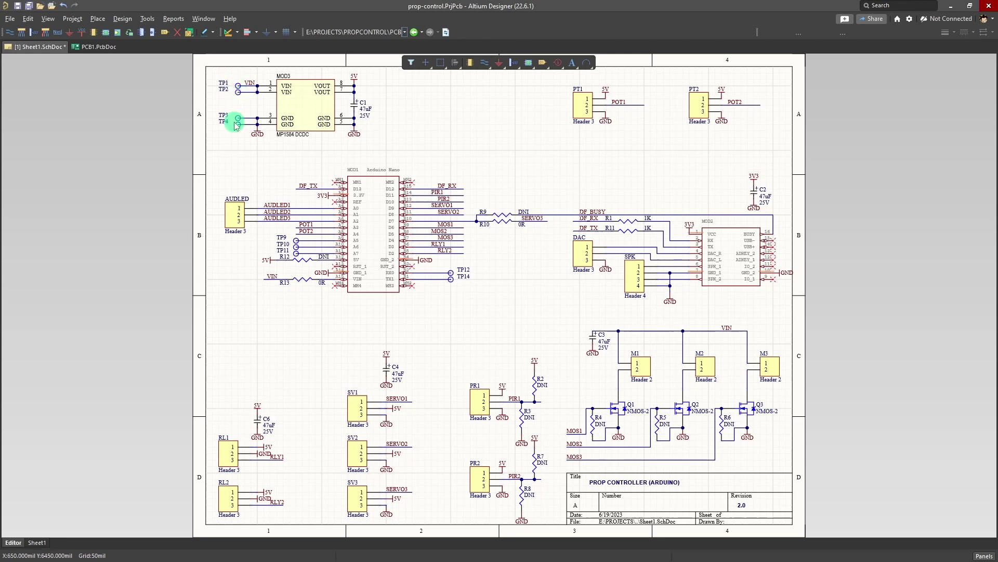
{"action": "mouse_move", "coordinate": [245, 122]}
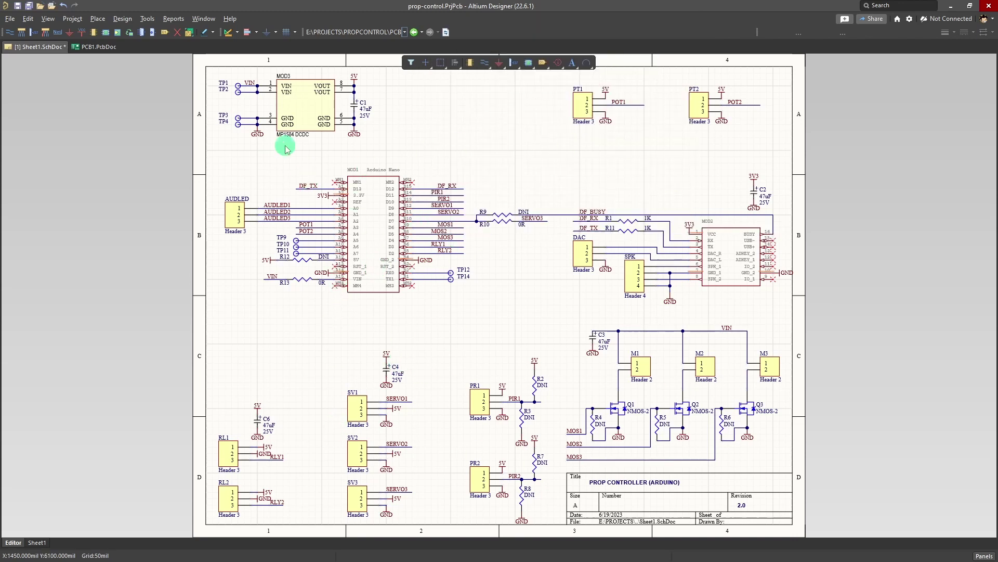
Switch to the PCB layout, make the bottom copper layer active, and navigate to the VIN pad area
{"action": "left_click", "coordinate": [99, 47]}
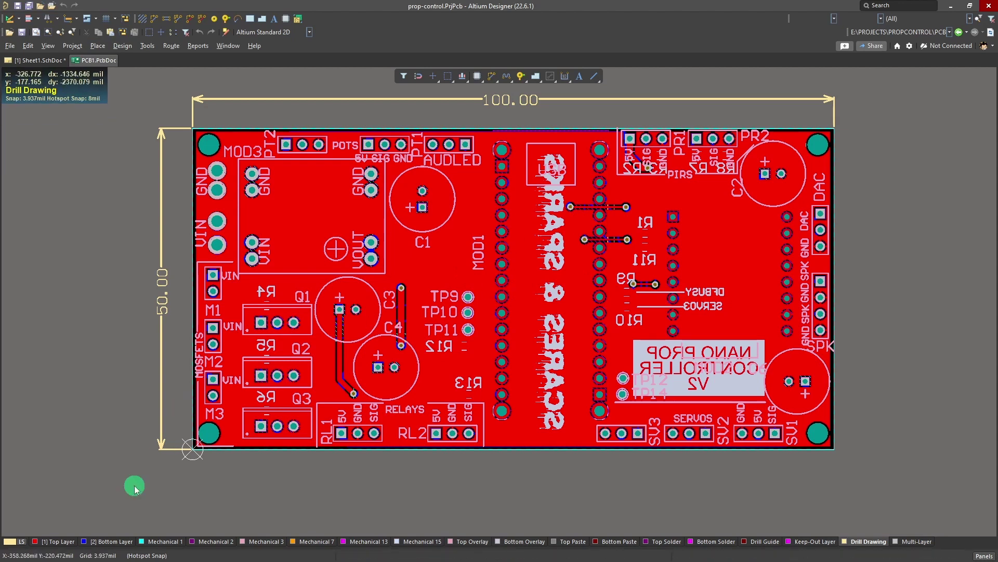
{"action": "left_click", "coordinate": [113, 542]}
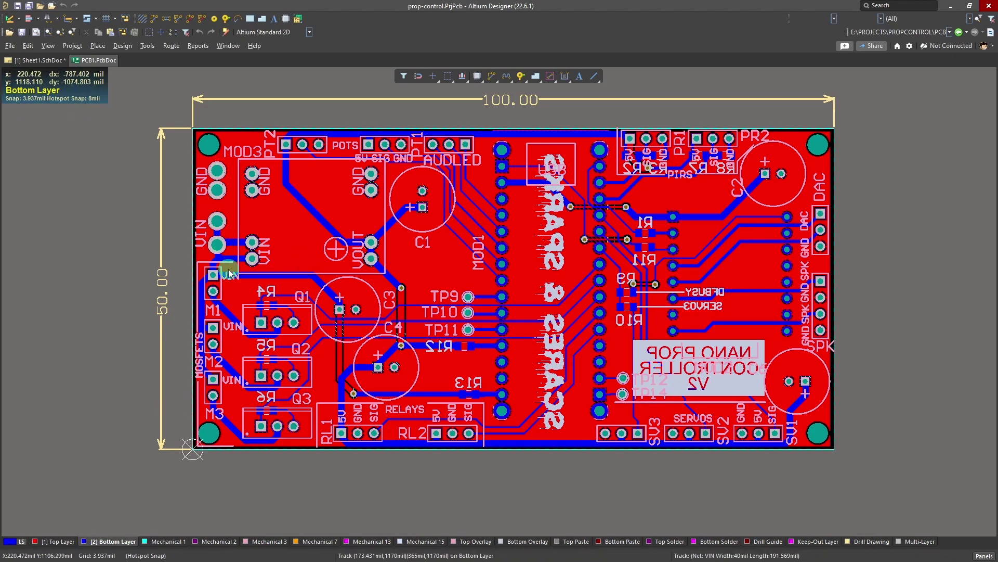
{"action": "scroll", "coordinate": [229, 273], "scroll_direction": "up", "scroll_amount": 4, "text": "ctrl"}
{"action": "right_click_drag", "start_coordinate": [229, 273], "coordinate": [242, 239]}
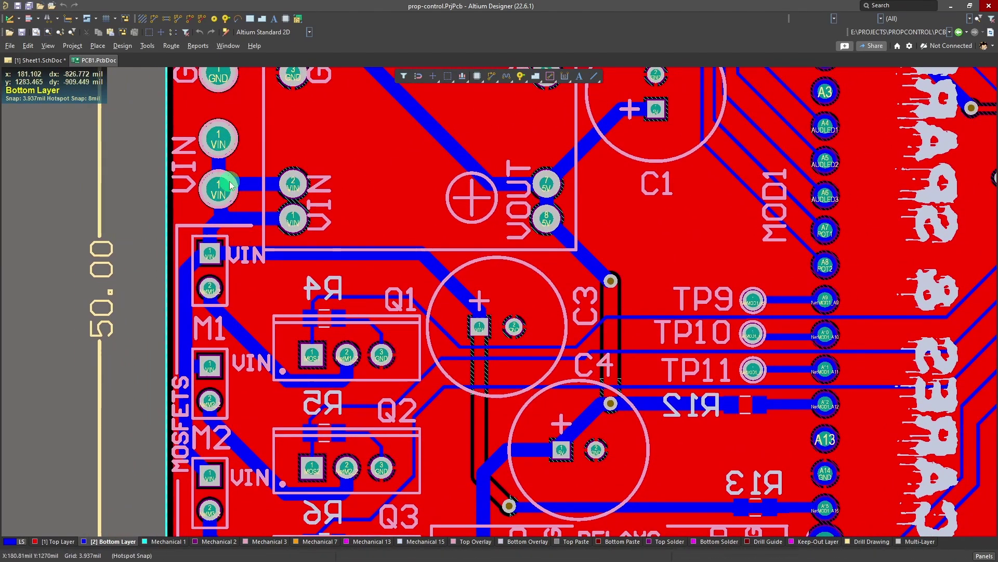
{"action": "scroll", "coordinate": [317, 216], "scroll_direction": "up", "scroll_amount": 2}
{"action": "scroll", "coordinate": [480, 210], "scroll_direction": "down", "scroll_amount": 2, "text": "ctrl"}
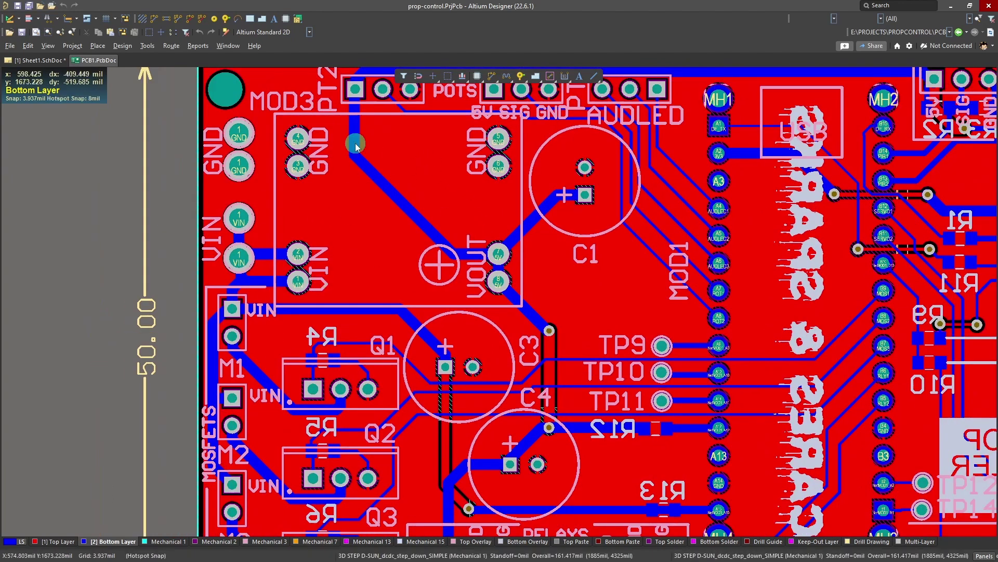
{"action": "right_click_drag", "start_coordinate": [300, 280], "coordinate": [349, 210]}
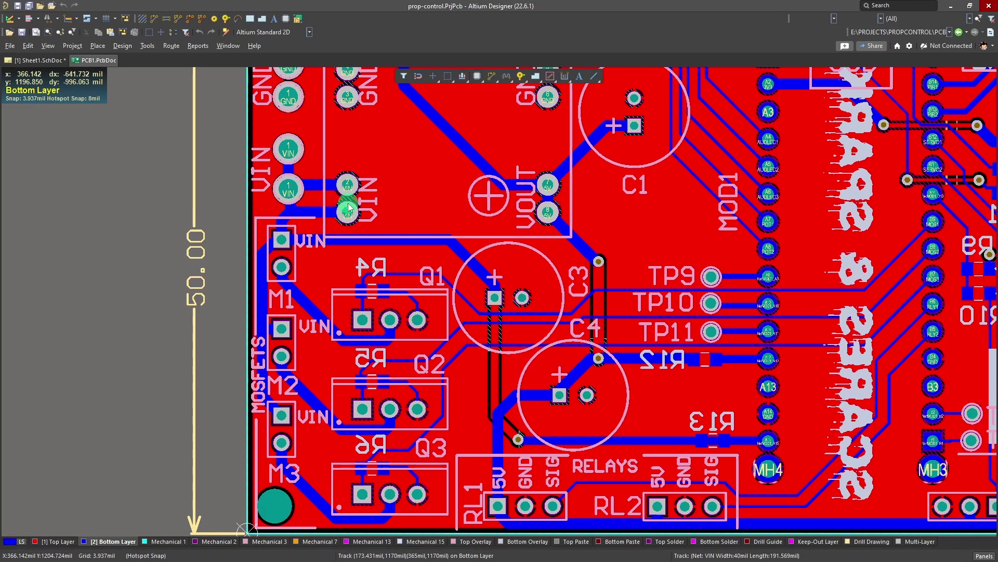
{"action": "scroll", "coordinate": [281, 254], "scroll_direction": "down", "scroll_amount": 1}
{"action": "scroll", "coordinate": [260, 180], "scroll_direction": "down", "scroll_amount": 1, "text": "ctrl"}
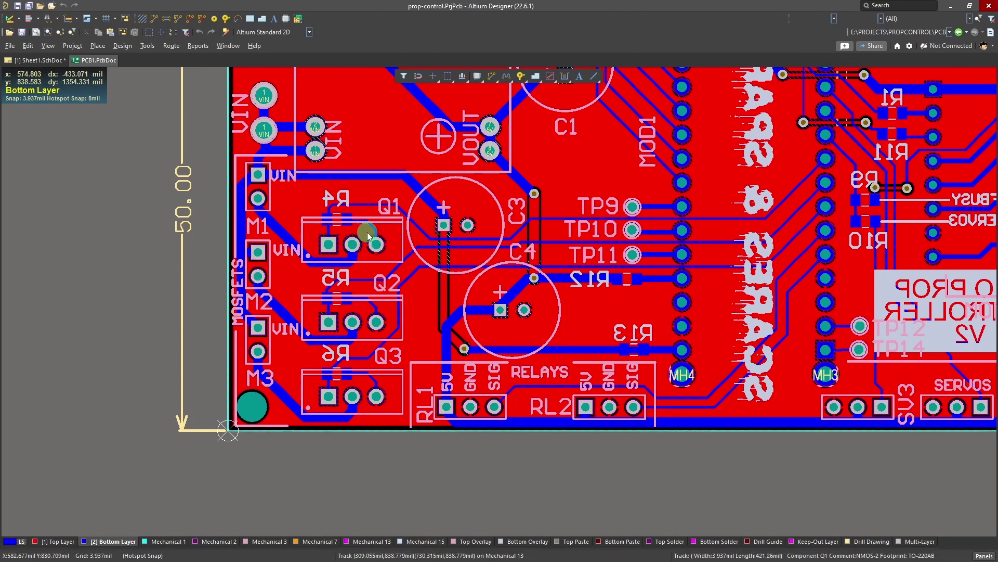
{"action": "right_click_drag", "start_coordinate": [367, 235], "coordinate": [316, 262]}
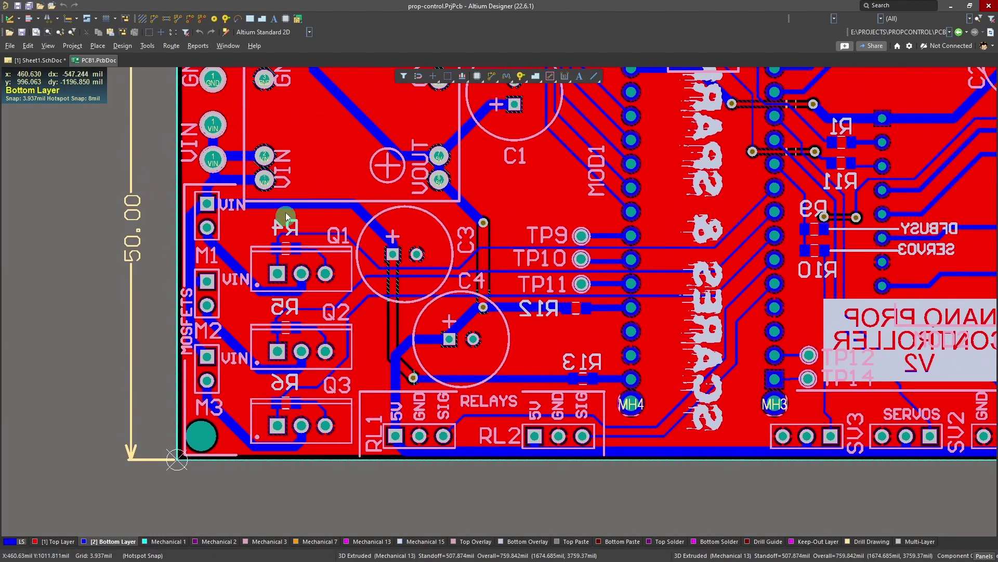
Highlight the VIN net to trace its routing, then clear the highlight and zoom out
{"action": "left_click", "coordinate": [235, 183], "text": "ctrl"}
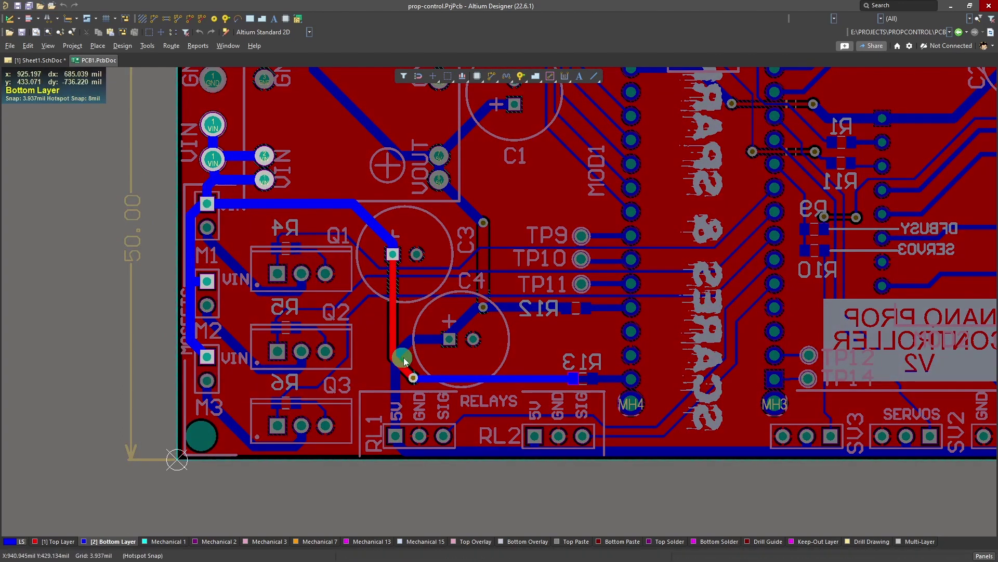
{"action": "scroll", "coordinate": [403, 358], "scroll_direction": "down", "scroll_amount": 2, "text": "ctrl"}
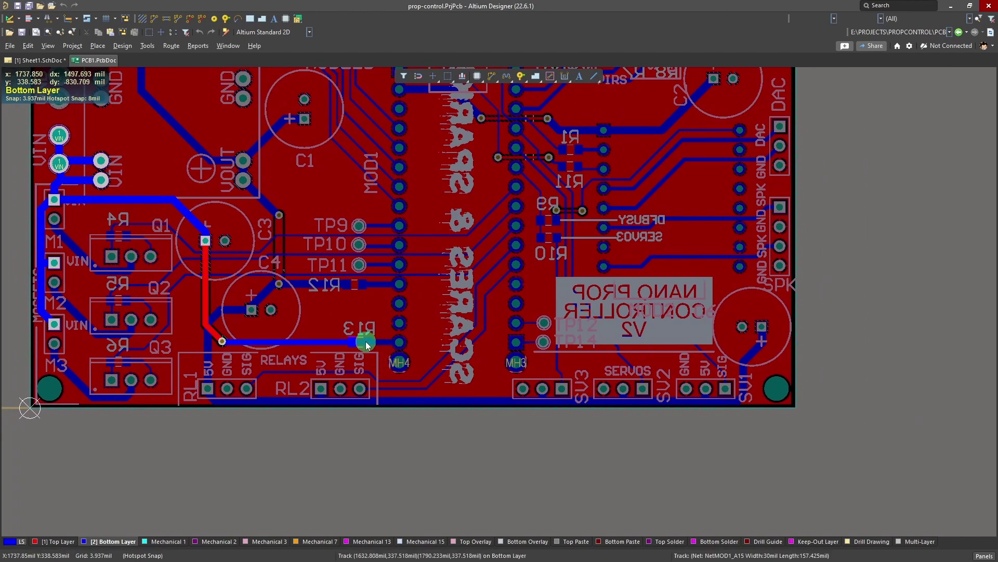
{"action": "scroll", "coordinate": [374, 342], "scroll_direction": "up", "scroll_amount": 3, "text": "ctrl"}
{"action": "left_click", "coordinate": [353, 349]}
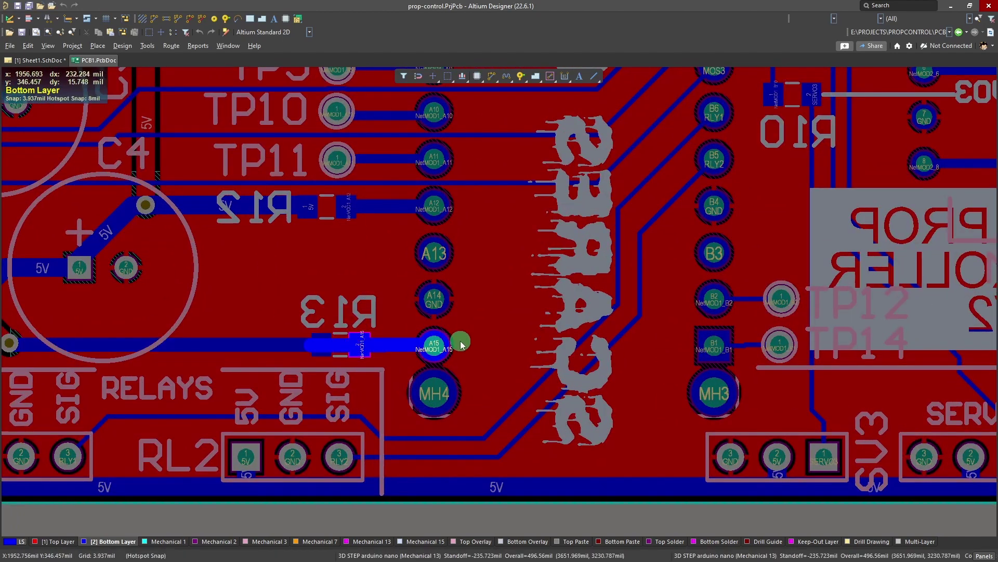
{"action": "scroll", "coordinate": [431, 355], "scroll_direction": "down", "scroll_amount": 5, "text": "ctrl"}
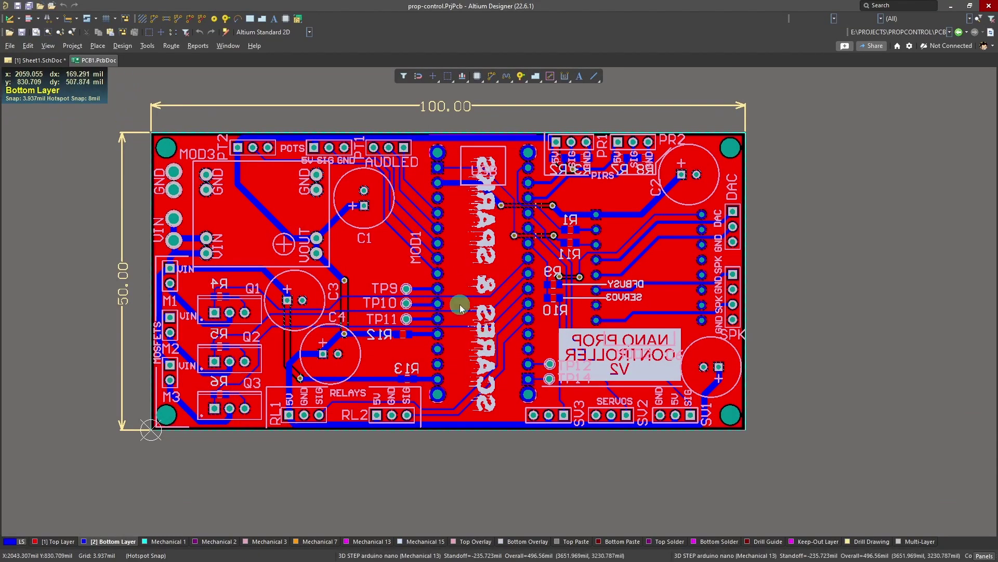
Pan and zoom across the 2D board, including its right-hand side, then recentre the whole board
{"action": "right_click_drag", "start_coordinate": [298, 177], "coordinate": [219, 160]}
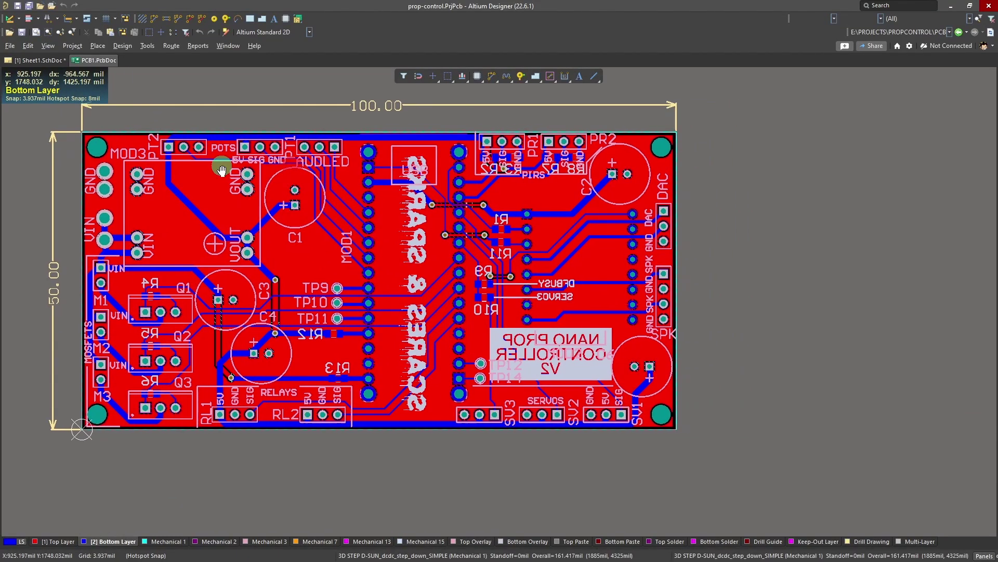
{"action": "scroll", "coordinate": [250, 161], "scroll_direction": "up", "scroll_amount": 1, "text": "ctrl"}
{"action": "scroll", "coordinate": [256, 156], "scroll_direction": "up", "scroll_amount": 2, "text": "ctrl"}
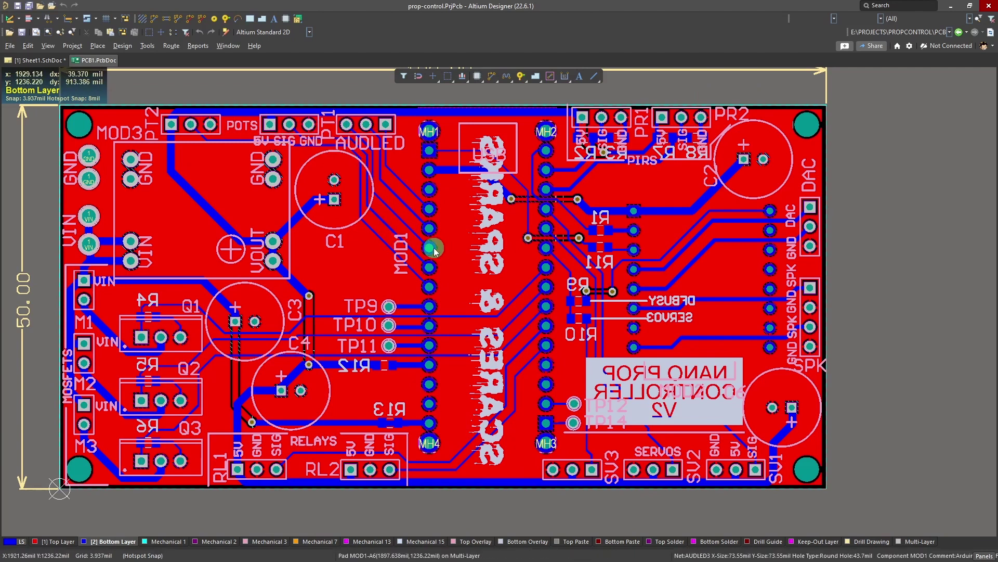
{"action": "right_click_drag", "start_coordinate": [465, 386], "coordinate": [416, 299]}
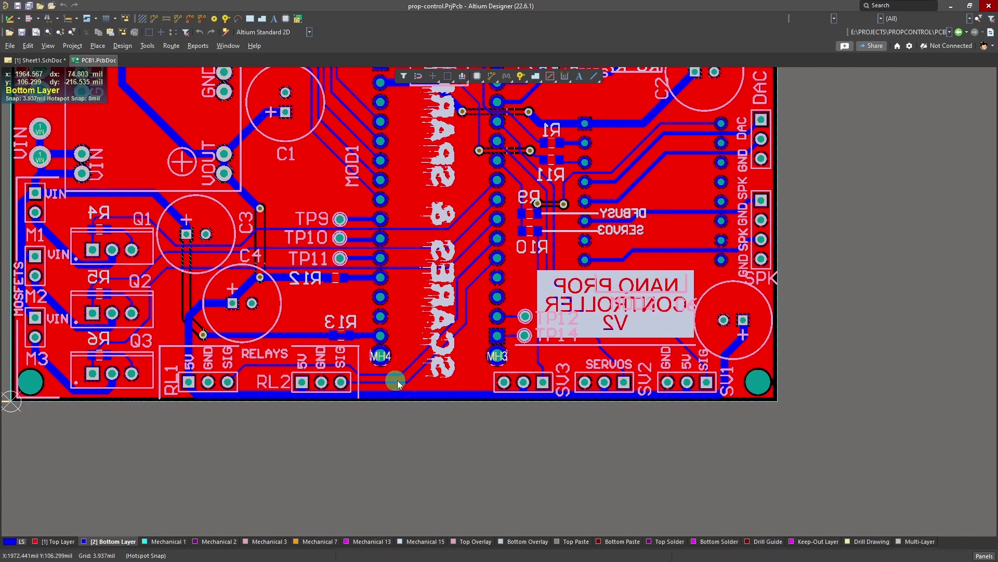
{"action": "right_click_drag", "start_coordinate": [497, 245], "coordinate": [316, 320]}
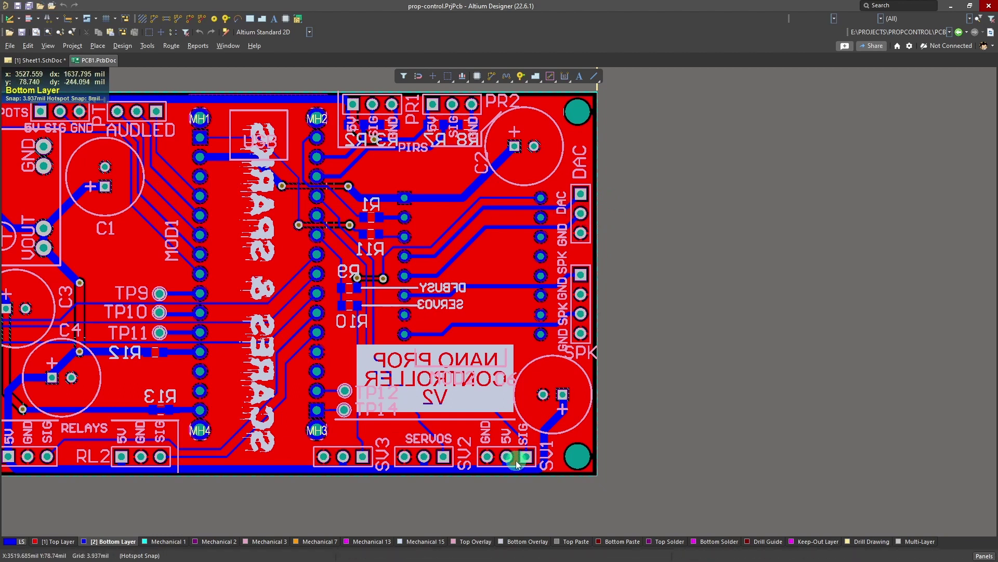
{"action": "scroll", "coordinate": [289, 318], "scroll_direction": "down", "scroll_amount": 2, "text": "ctrl"}
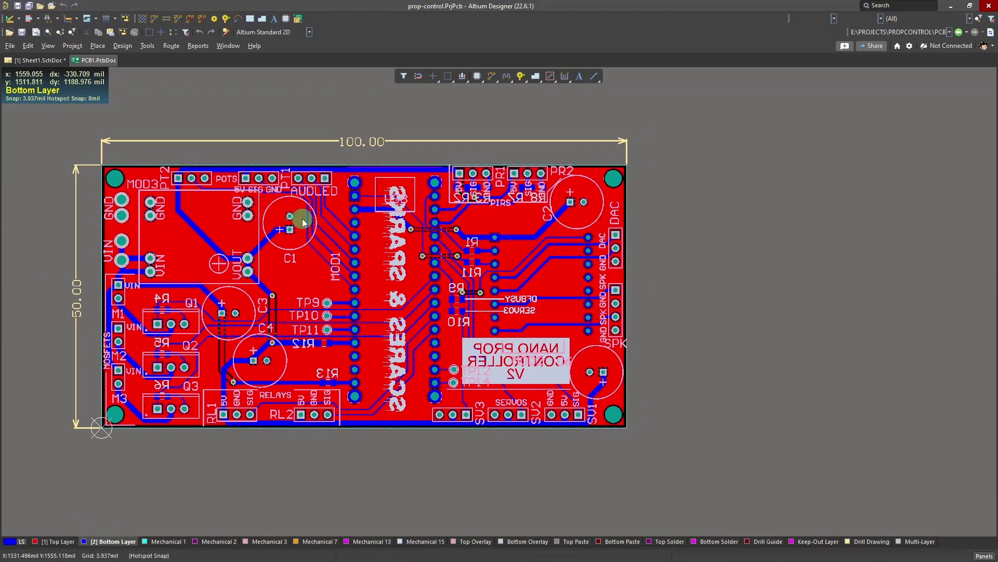
{"action": "scroll", "coordinate": [261, 290], "scroll_direction": "up", "scroll_amount": 2, "text": "ctrl"}
{"action": "scroll", "coordinate": [277, 338], "scroll_direction": "down", "scroll_amount": 1, "text": "ctrl"}
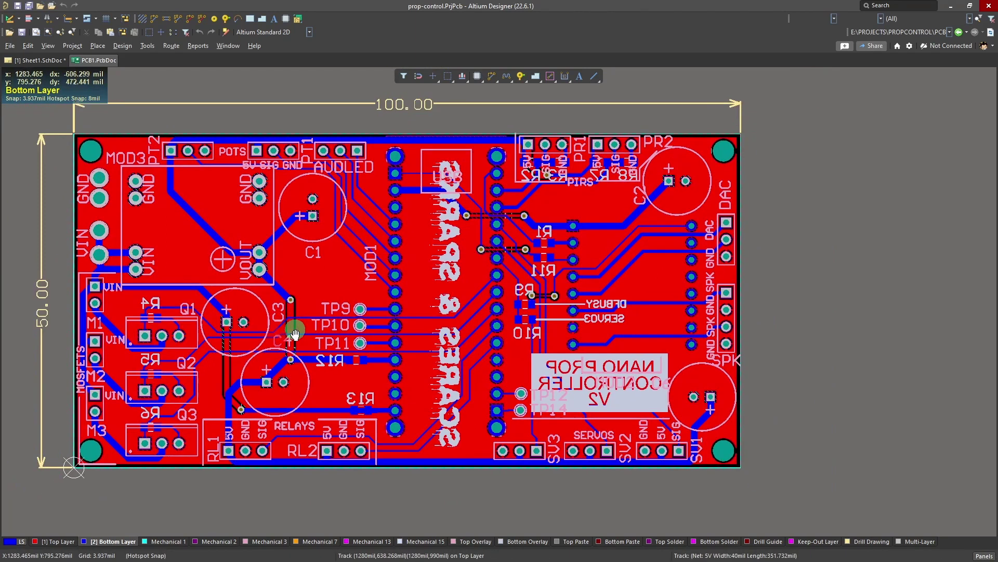
{"action": "right_click_drag", "start_coordinate": [290, 328], "coordinate": [335, 304]}
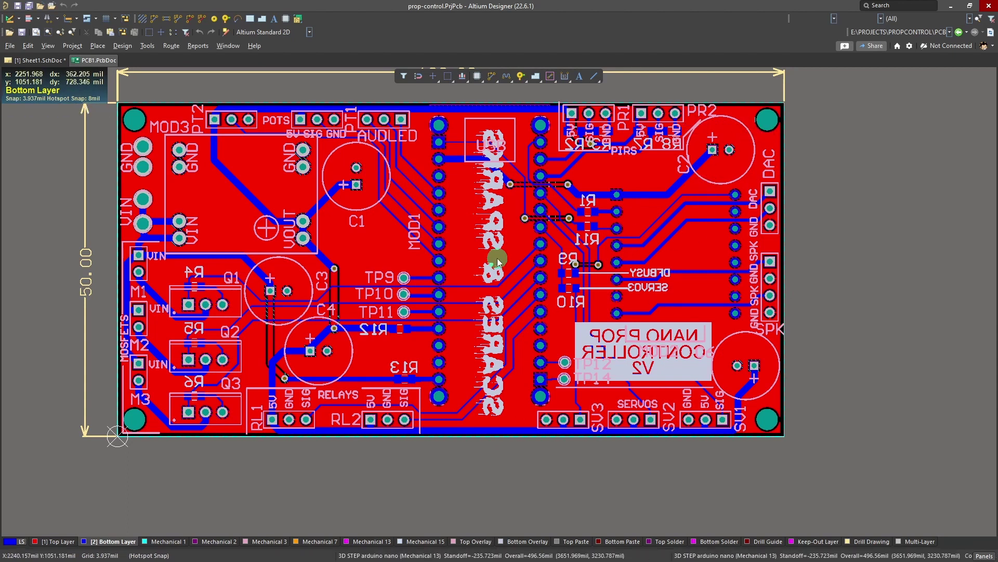
{"action": "scroll", "coordinate": [400, 270], "scroll_direction": "down", "scroll_amount": 1, "text": "ctrl"}
{"action": "scroll", "coordinate": [416, 274], "scroll_direction": "up", "scroll_amount": 2, "text": "ctrl"}
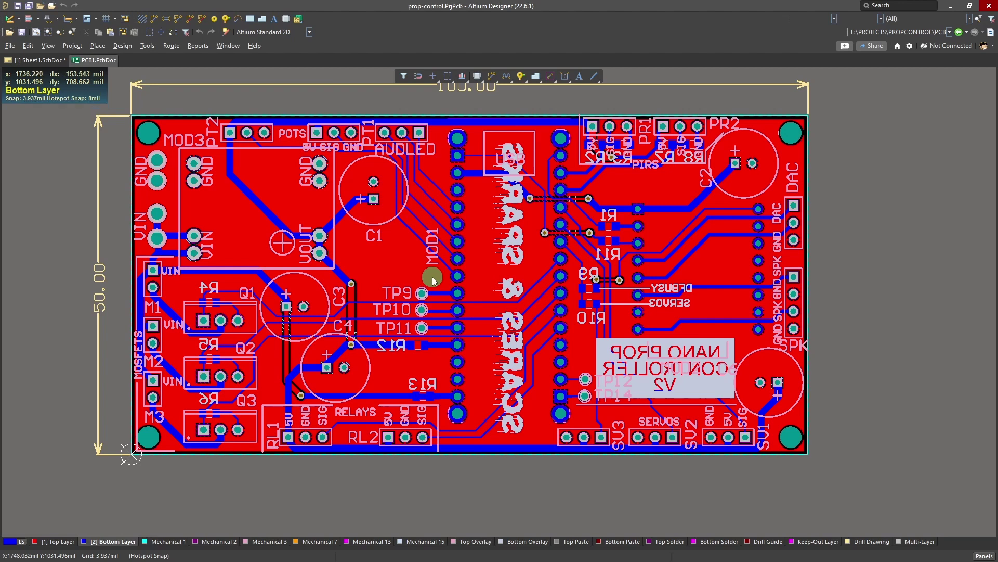
{"action": "key", "text": "3"}
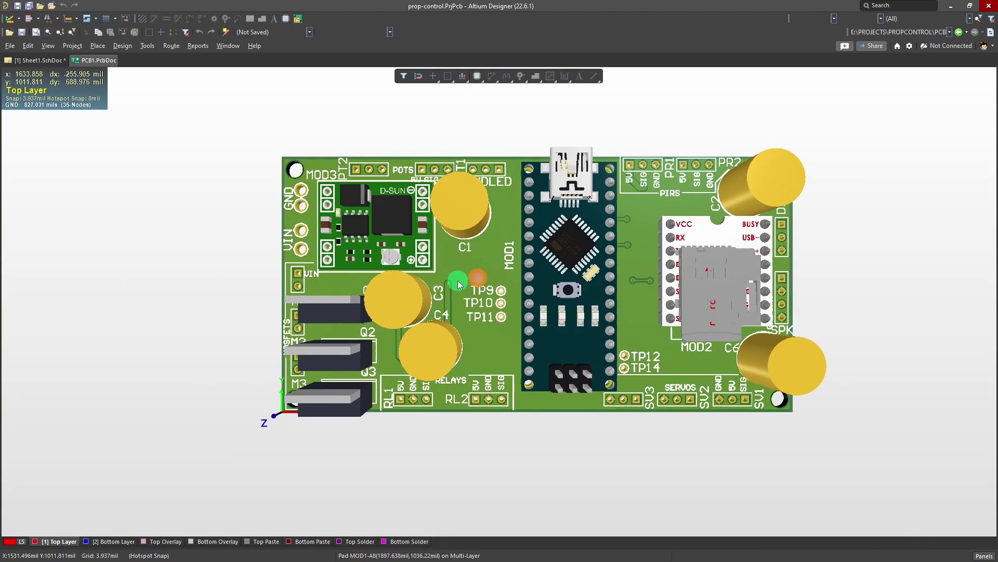
{"action": "scroll", "coordinate": [345, 240], "scroll_direction": "up", "scroll_amount": 3, "text": "ctrl"}
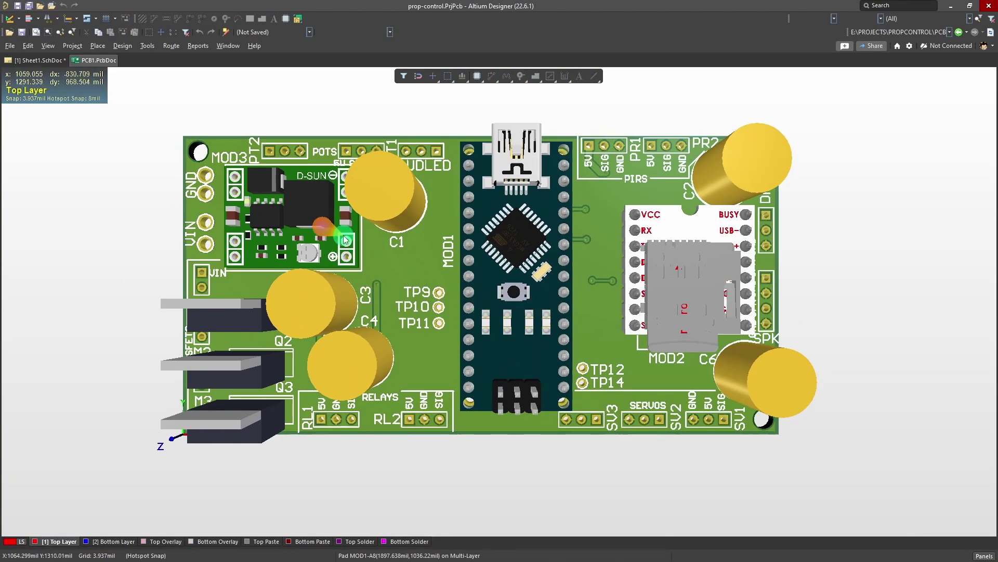
{"action": "right_click_drag", "start_coordinate": [435, 352], "coordinate": [440, 299], "text": "shift"}
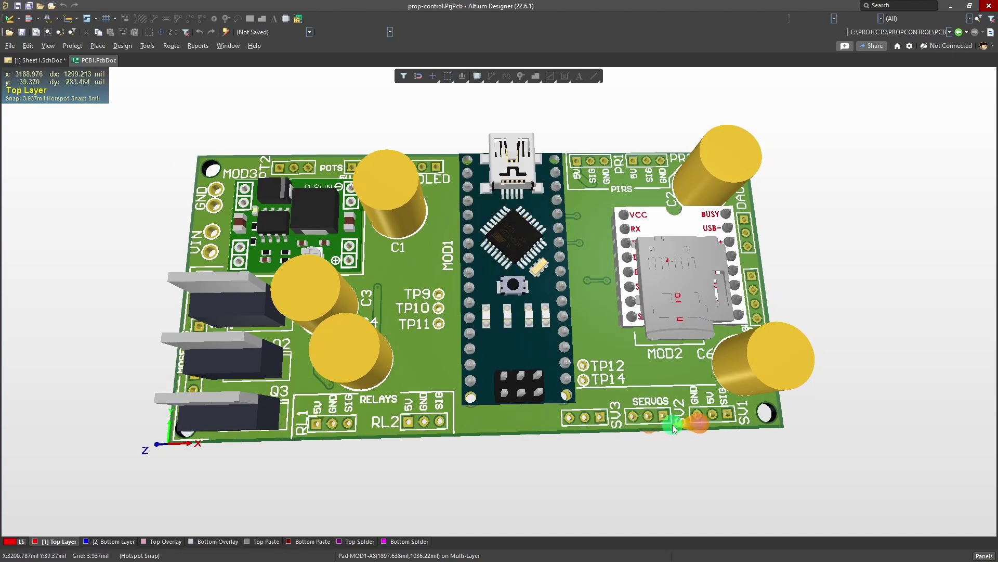
{"action": "right_click_drag", "start_coordinate": [645, 275], "coordinate": [648, 354]}
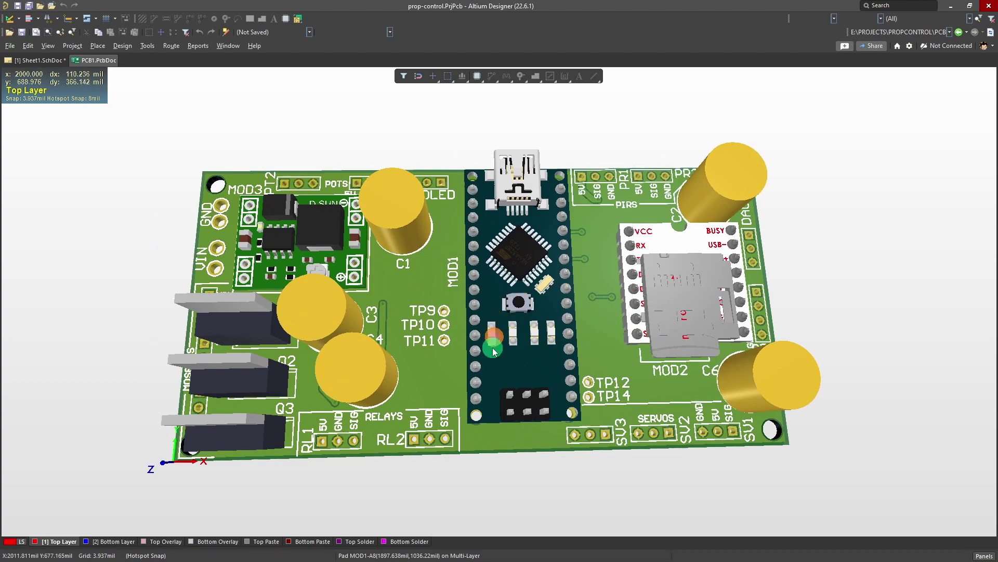
{"action": "right_click_drag", "start_coordinate": [517, 383], "coordinate": [542, 368], "text": "shift"}
{"action": "scroll", "coordinate": [741, 320], "scroll_direction": "up", "scroll_amount": 5, "text": "ctrl"}
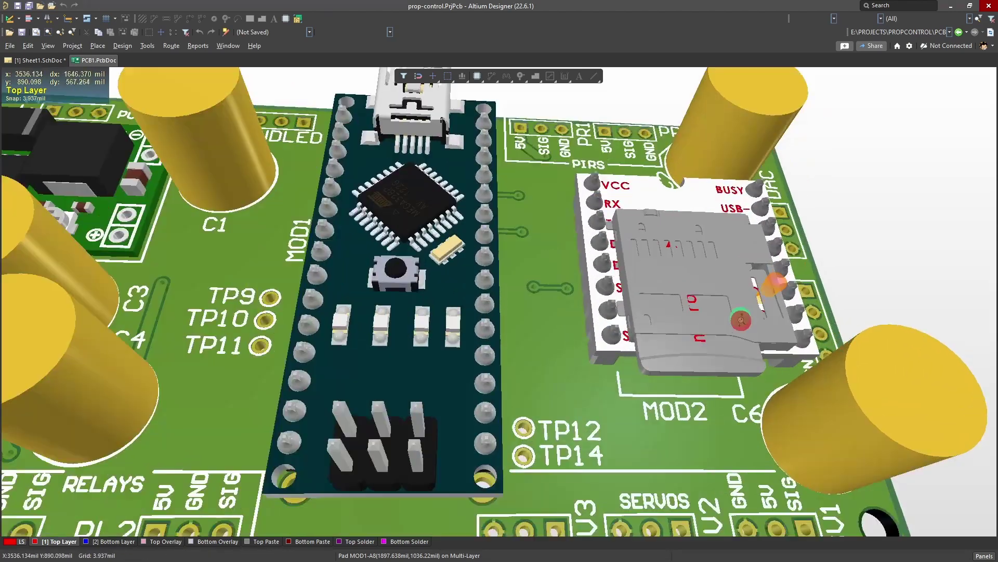
{"action": "scroll", "coordinate": [741, 321], "scroll_direction": "down", "scroll_amount": 6, "text": "ctrl"}
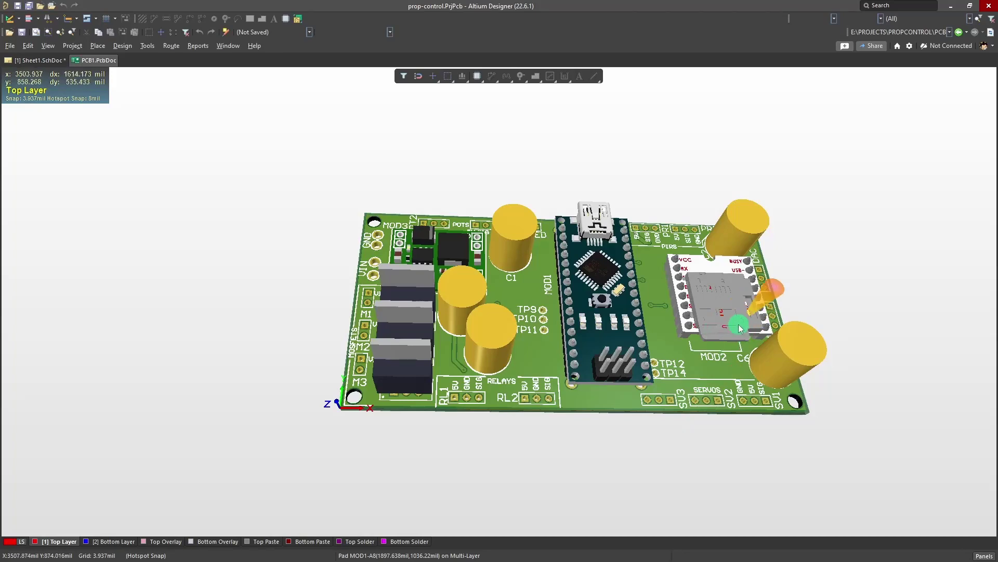
{"action": "right_click_drag", "start_coordinate": [741, 327], "coordinate": [421, 300], "text": "shift"}
{"action": "scroll", "coordinate": [717, 328], "scroll_direction": "up", "scroll_amount": 3, "text": "ctrl"}
{"action": "scroll", "coordinate": [546, 260], "scroll_direction": "down", "scroll_amount": 3, "text": "ctrl"}
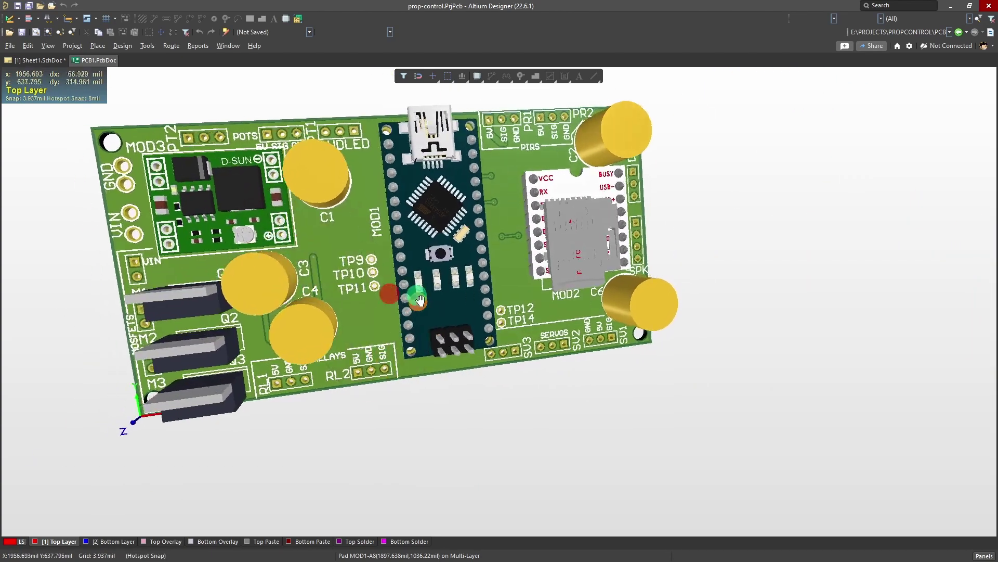
{"action": "key", "text": "v"}
{"action": "key", "text": "b"}
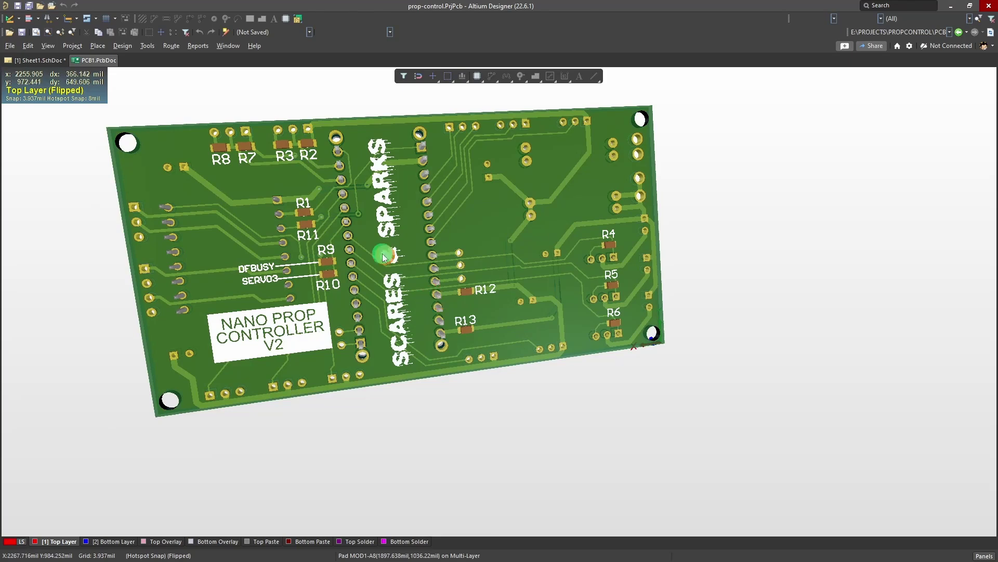
{"action": "key", "text": "v"}
{"action": "key", "text": "b"}
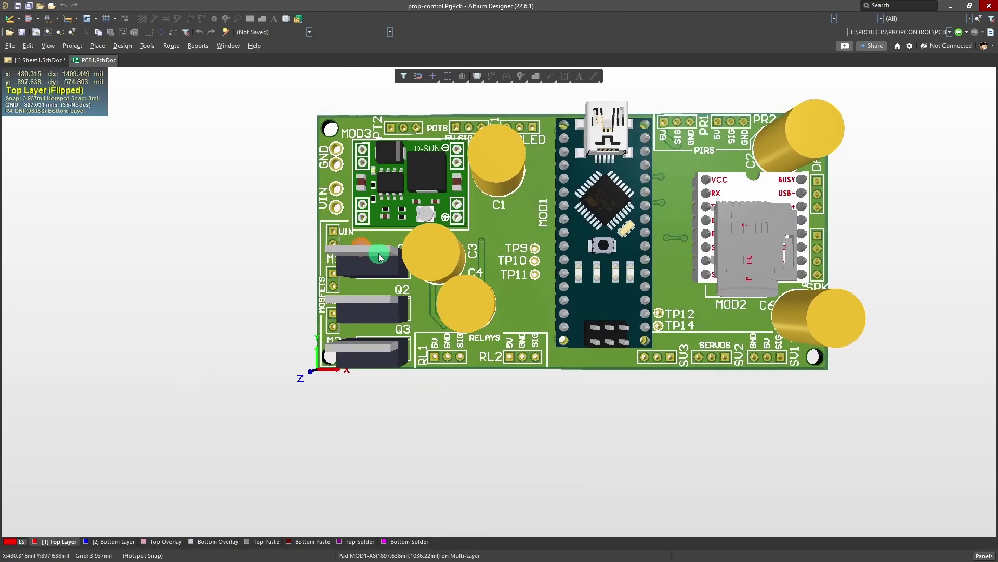
{"action": "key", "text": "v"}
{"action": "key", "text": "b"}
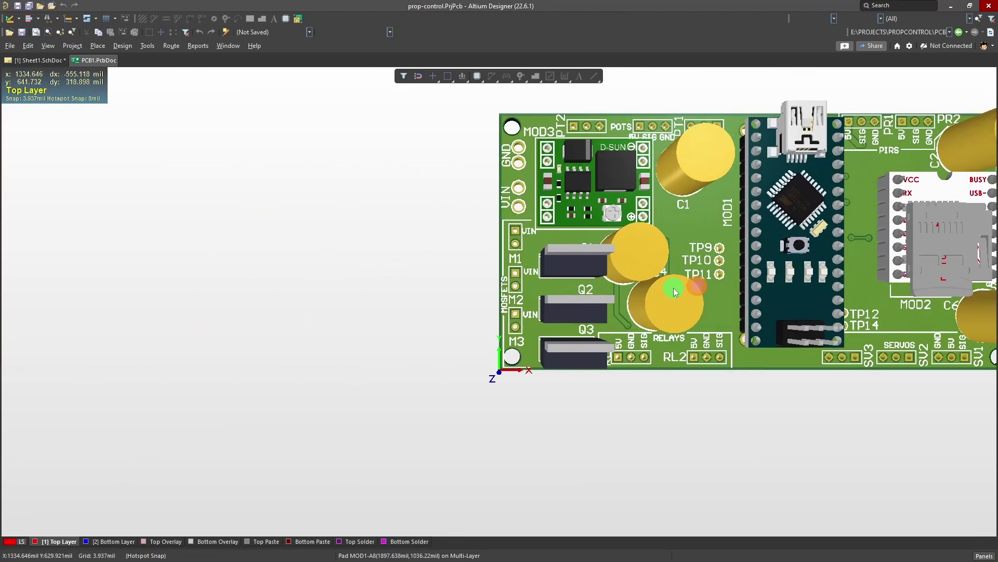
{"action": "key", "text": "v"}
{"action": "key", "text": "b"}
{"action": "right_click_drag", "start_coordinate": [609, 230], "coordinate": [415, 196]}
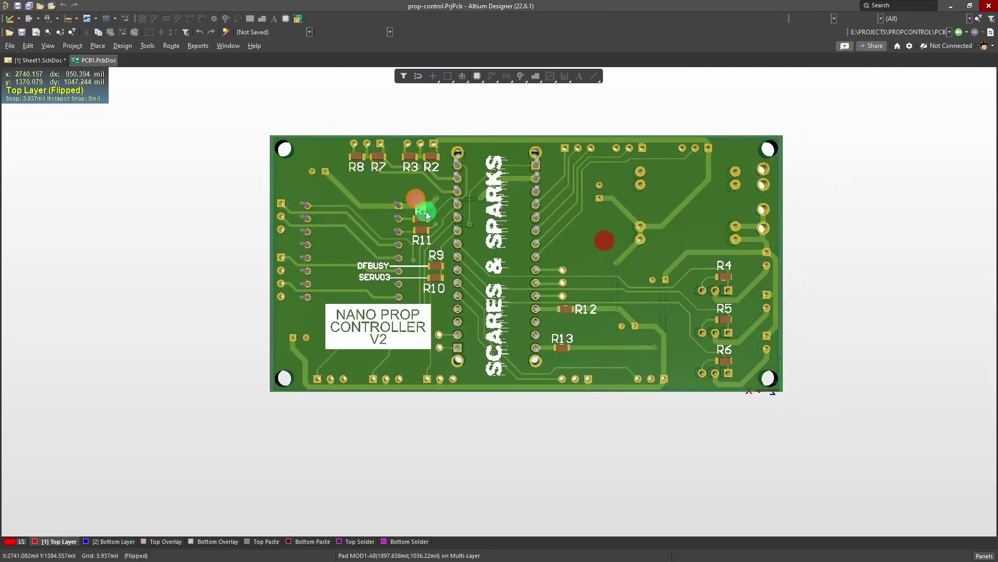
{"action": "scroll", "coordinate": [371, 191], "scroll_direction": "up", "scroll_amount": 3, "text": "ctrl"}
{"action": "scroll", "coordinate": [371, 191], "scroll_direction": "down", "scroll_amount": 1, "text": "ctrl"}
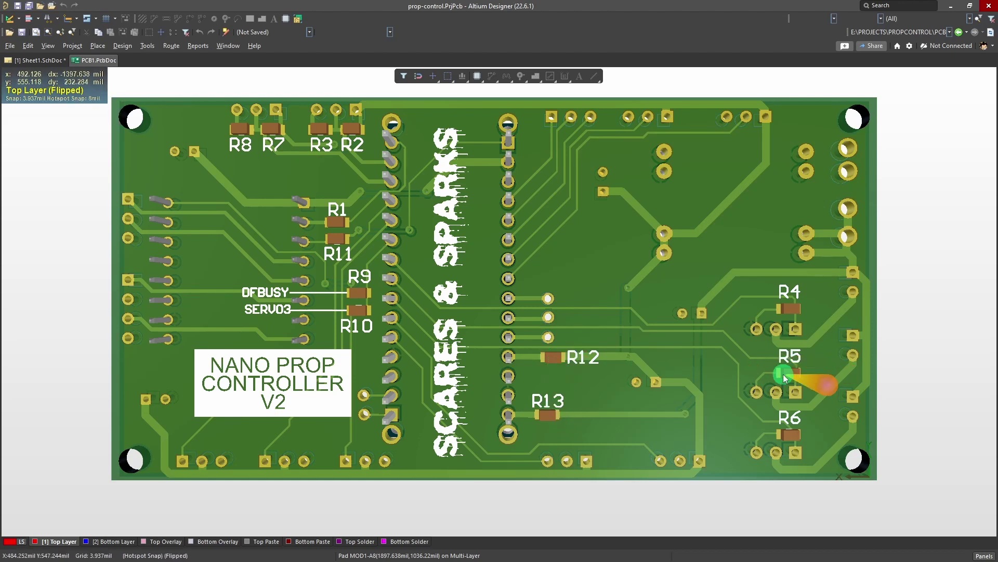
{"action": "scroll", "coordinate": [608, 289], "scroll_direction": "down", "scroll_amount": 2, "text": "ctrl"}
{"action": "scroll", "coordinate": [551, 279], "scroll_direction": "up", "scroll_amount": 1, "text": "ctrl"}
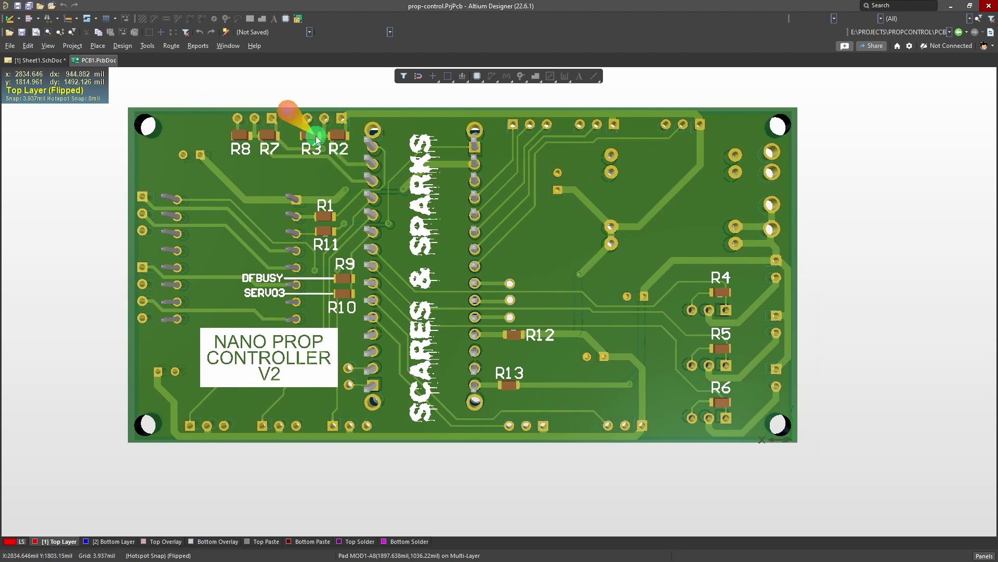
{"action": "left_click_drag", "start_coordinate": [600, 286], "coordinate": [537, 302]}
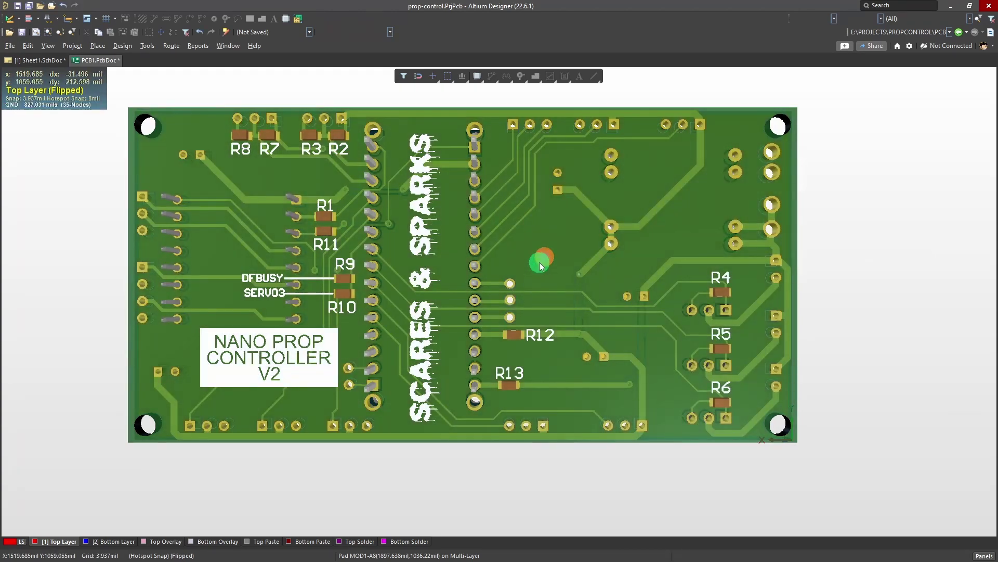
{"action": "key", "text": "v"}
{"action": "key", "text": "b"}
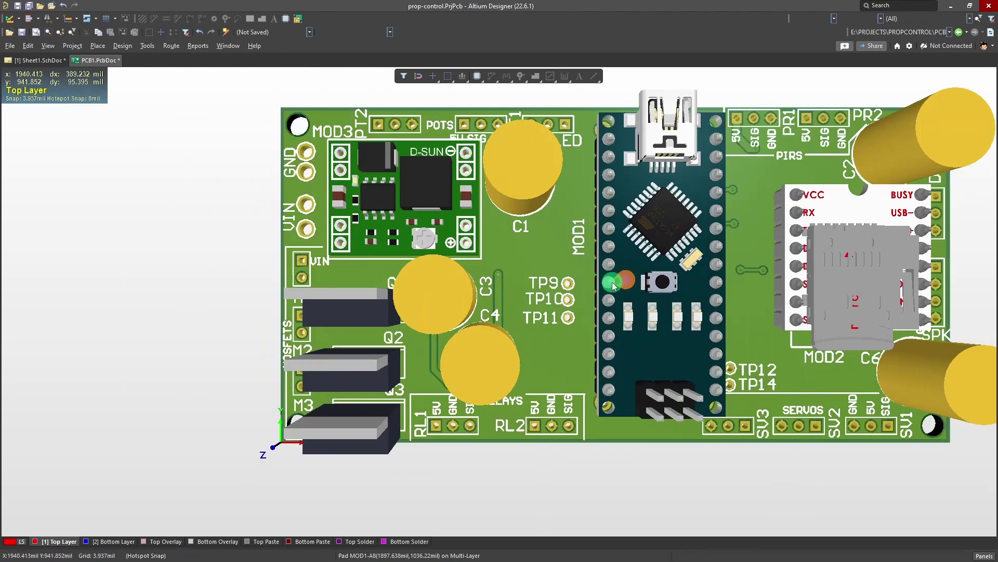
Return the board to 2D view and open the Sheet1.SchDoc schematic
{"action": "key", "text": "2"}
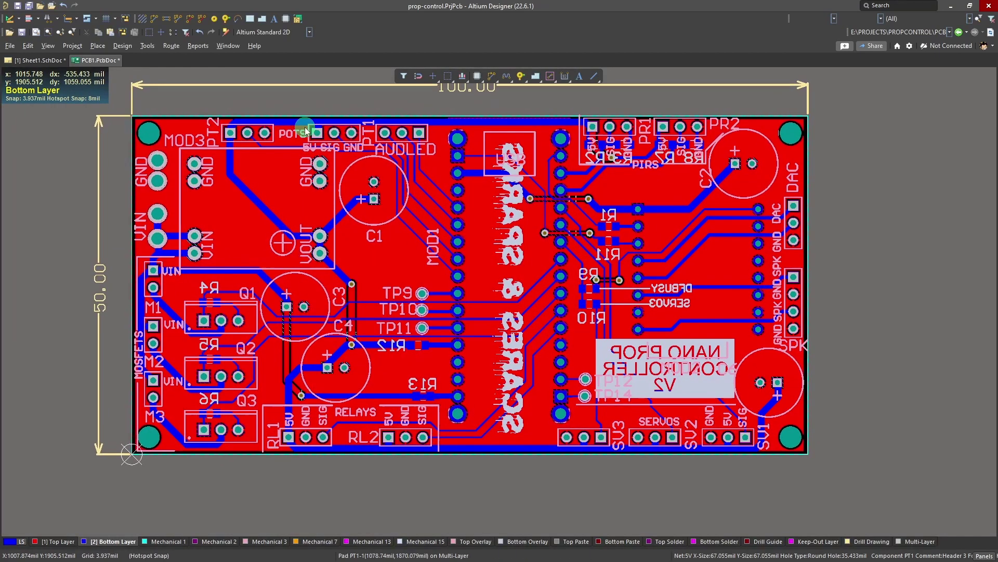
{"action": "left_click", "coordinate": [60, 60]}
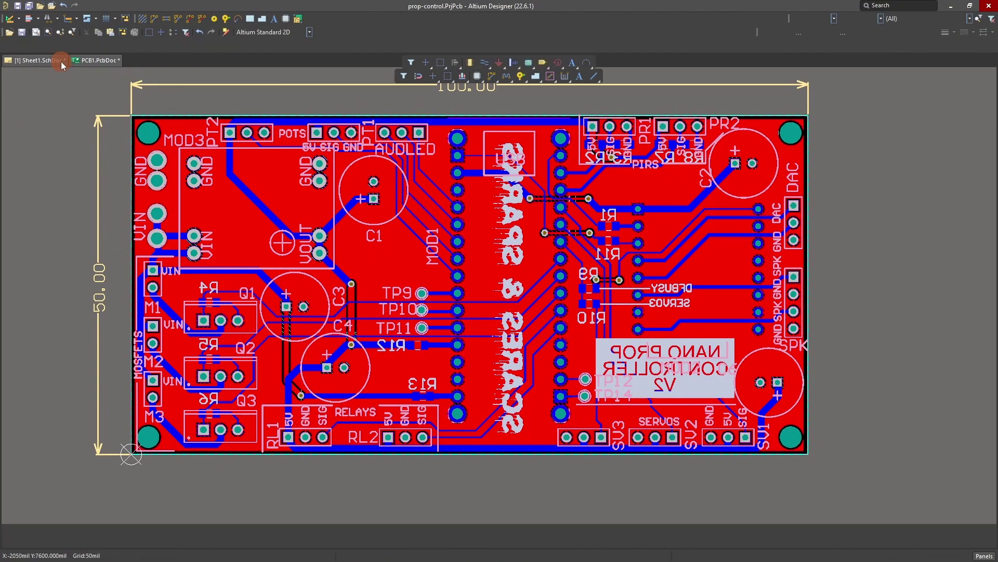